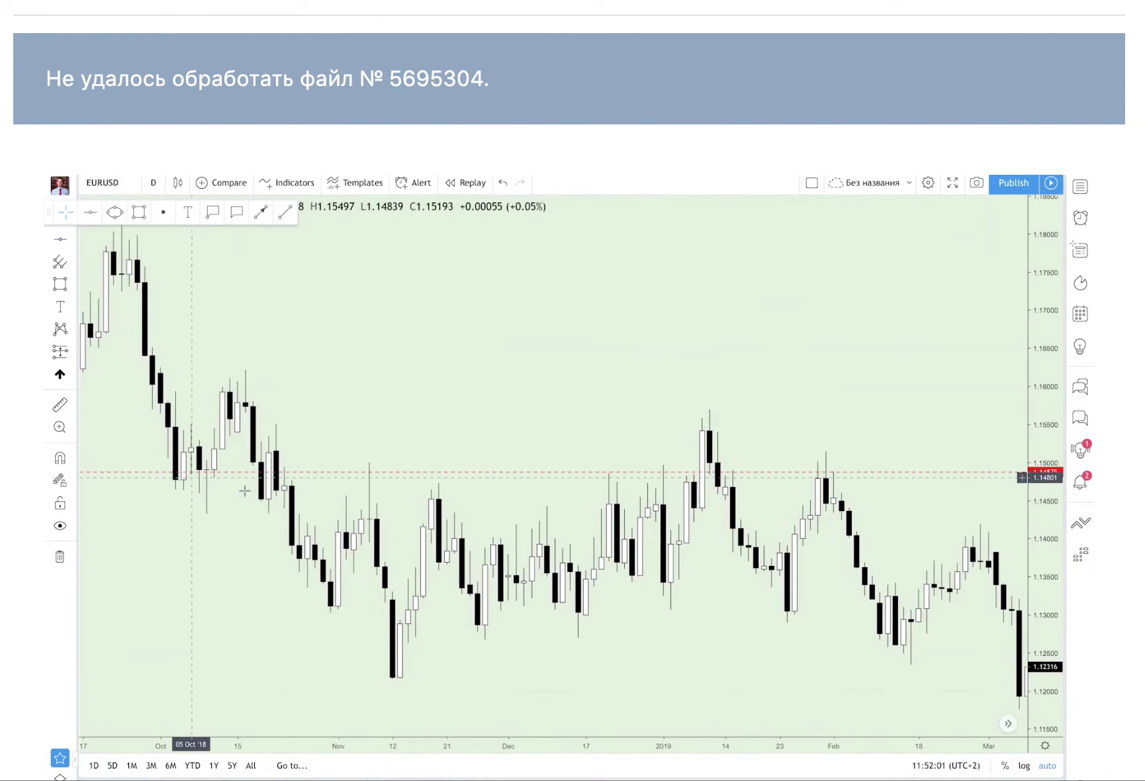
Add a second horizontal line at 1.12762 on the daily EURUSD chart
left_click(445, 633)
left_click(485, 559)
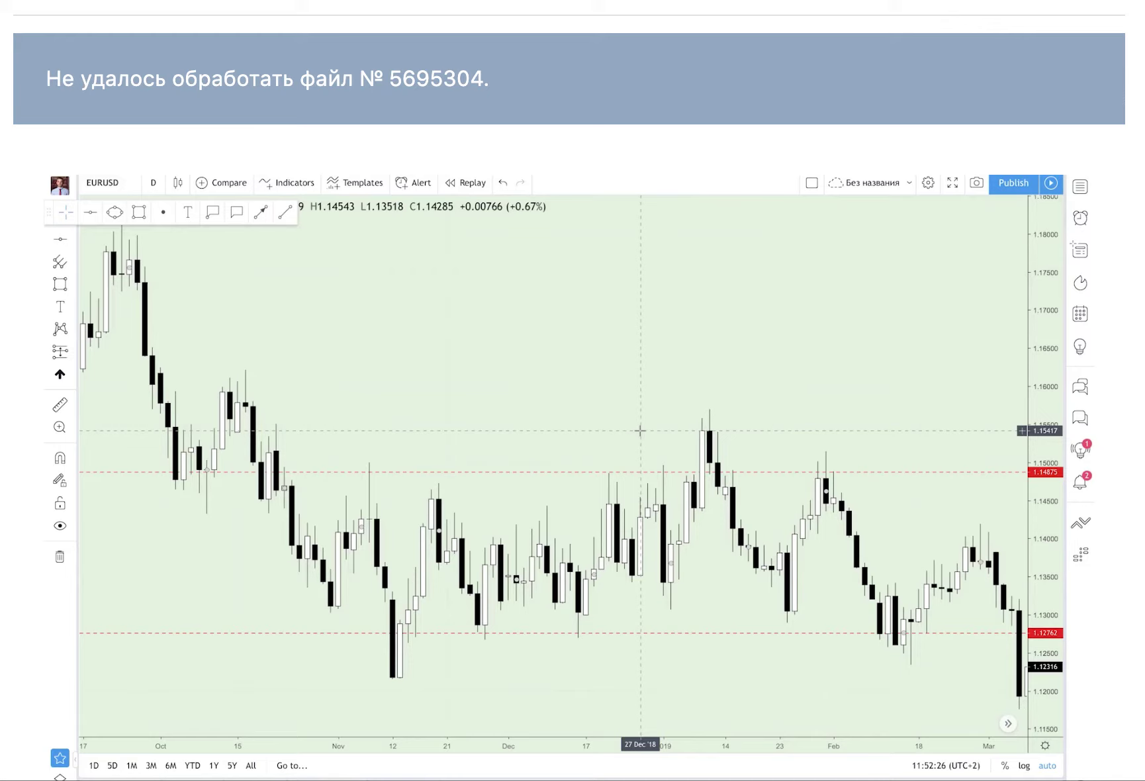
Switch EURUSD to the 4-hour timeframe and move the upper horizontal line to 1.14853 around the January price action
left_click(153, 182)
left_click(173, 396)
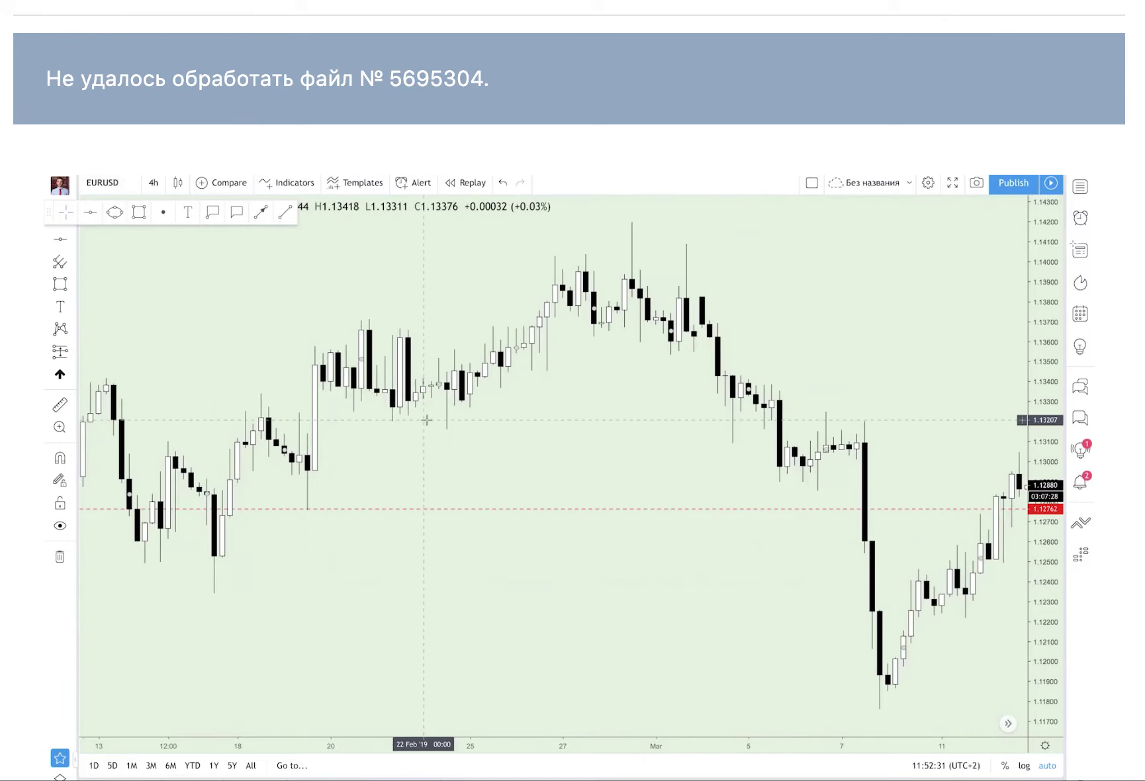
scroll(652, 432, "left", 15)
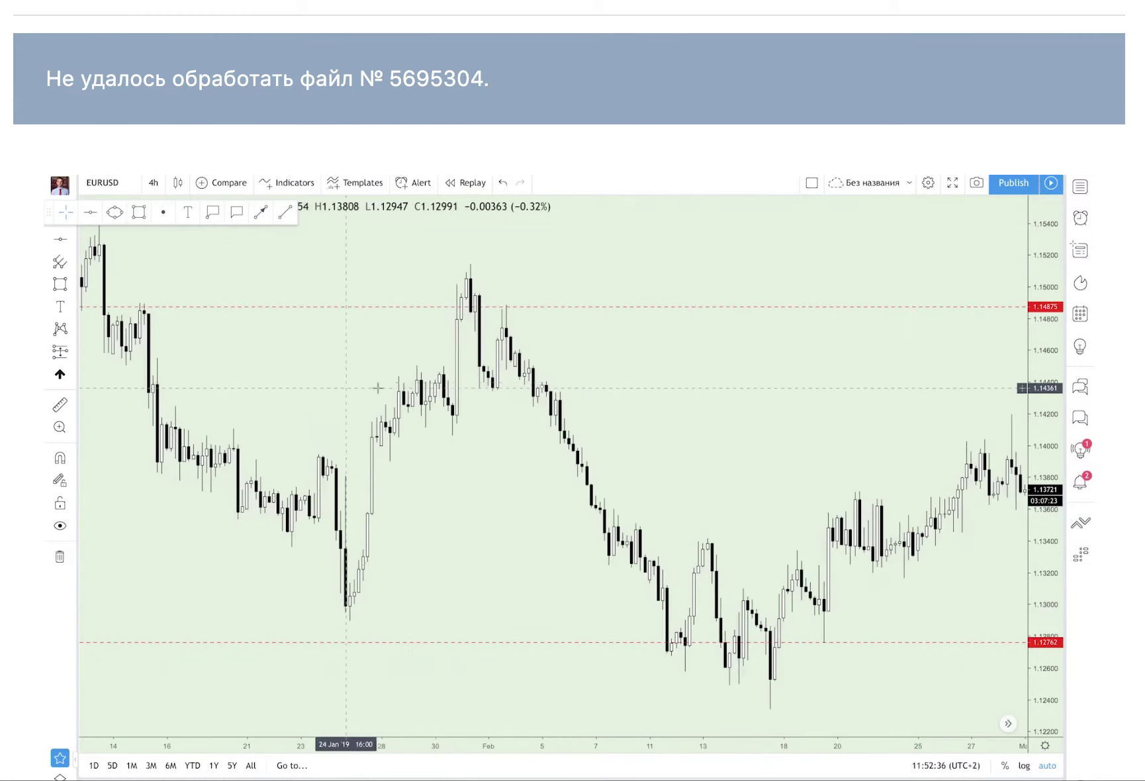
left_click(362, 372)
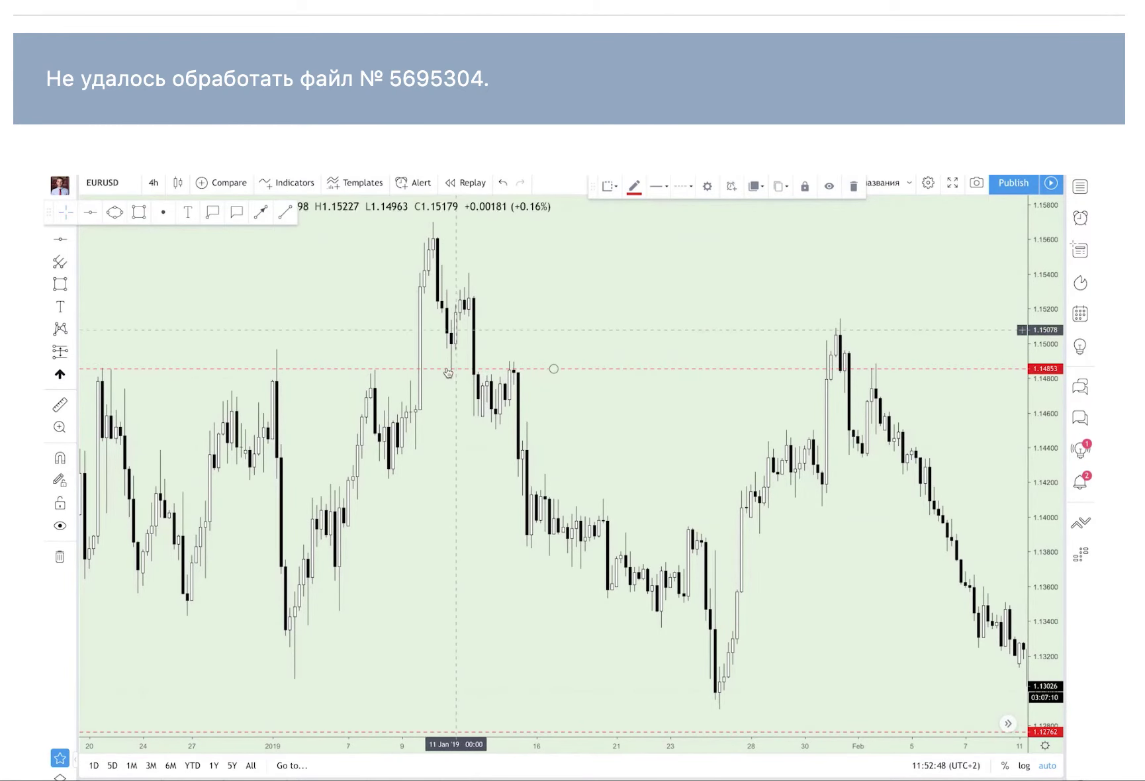
Draw a thin rectangle along the 1.14853 level from 20 December 2018 to 9 January 2019 and fill it red
left_click(143, 221)
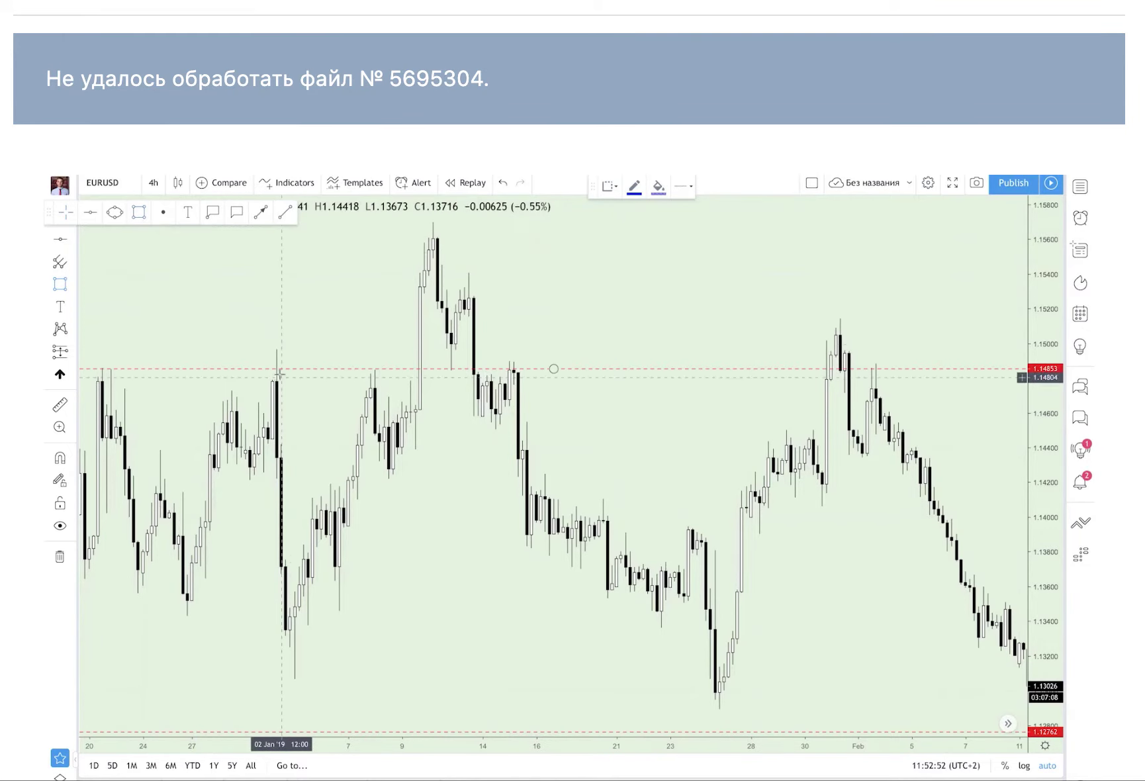
mouse_move(93, 365)
left_mouse_down()
mouse_move(439, 371)
mouse_move(402, 372)
left_mouse_up()
left_click(658, 186)
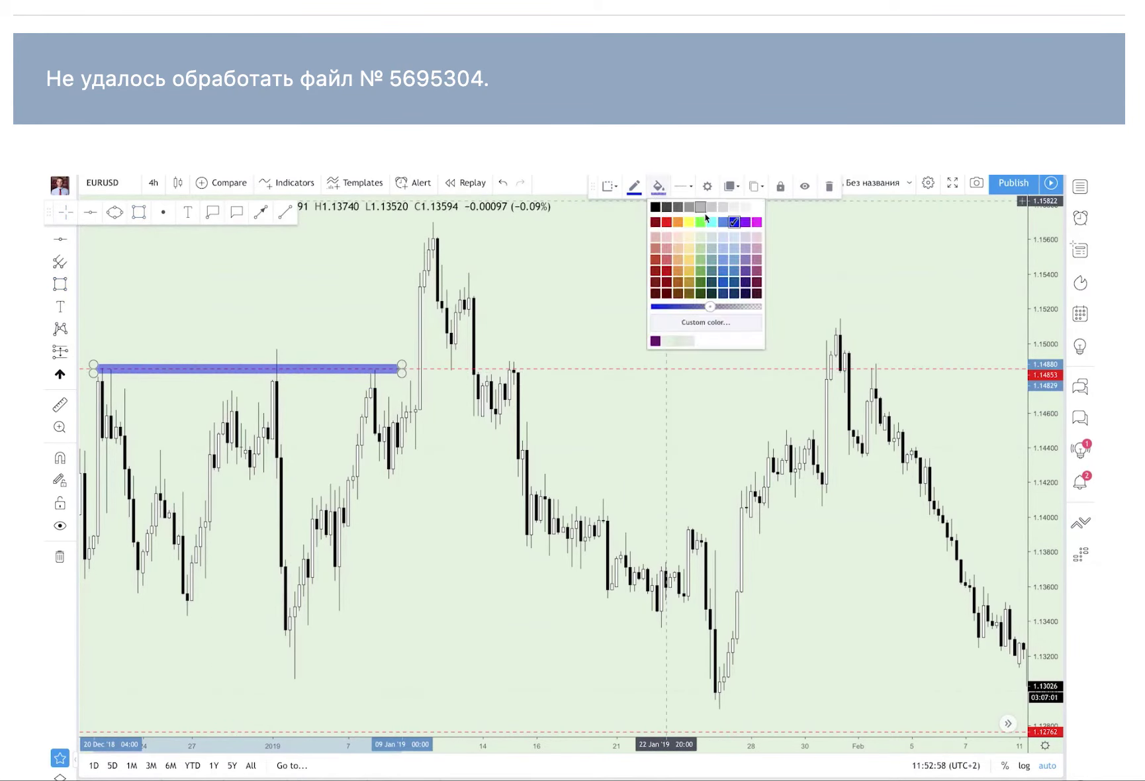
left_click(666, 225)
left_click(378, 225)
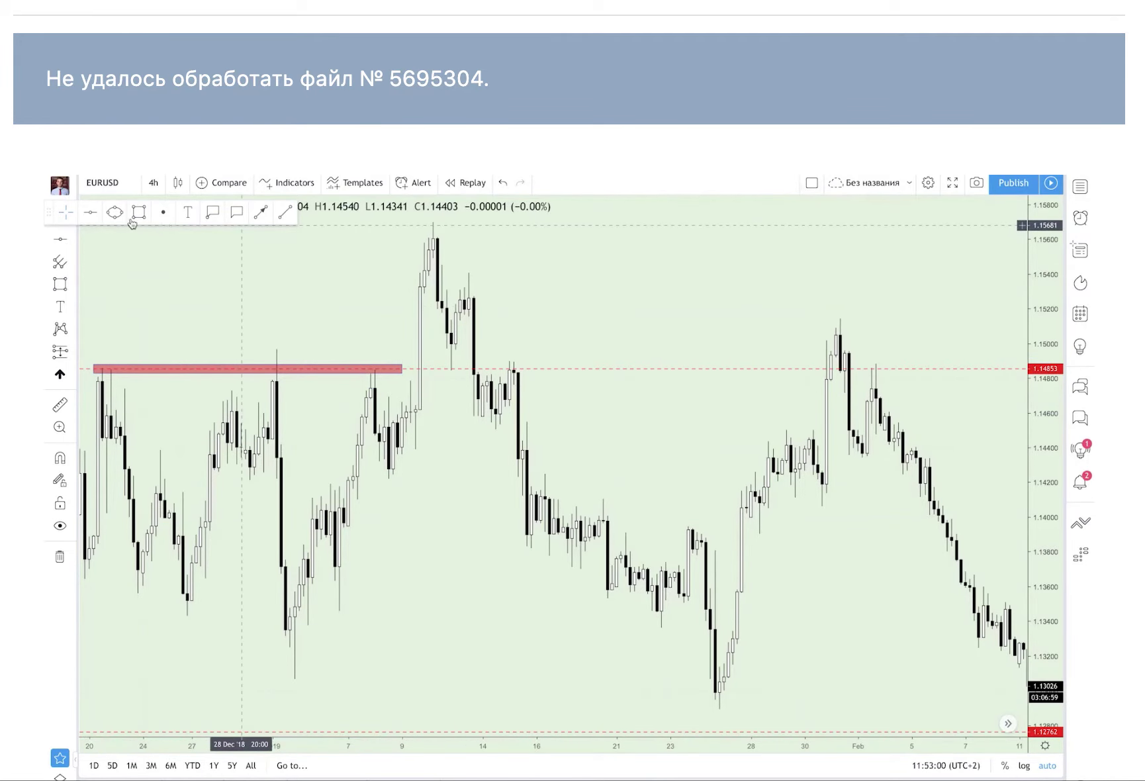
Draw a thin blue-filled rectangle along the level from about 9 to 11 January 2019, beside the first red one
left_click_drag(405, 370, 541, 369)
left_click(659, 186)
left_click(721, 225)
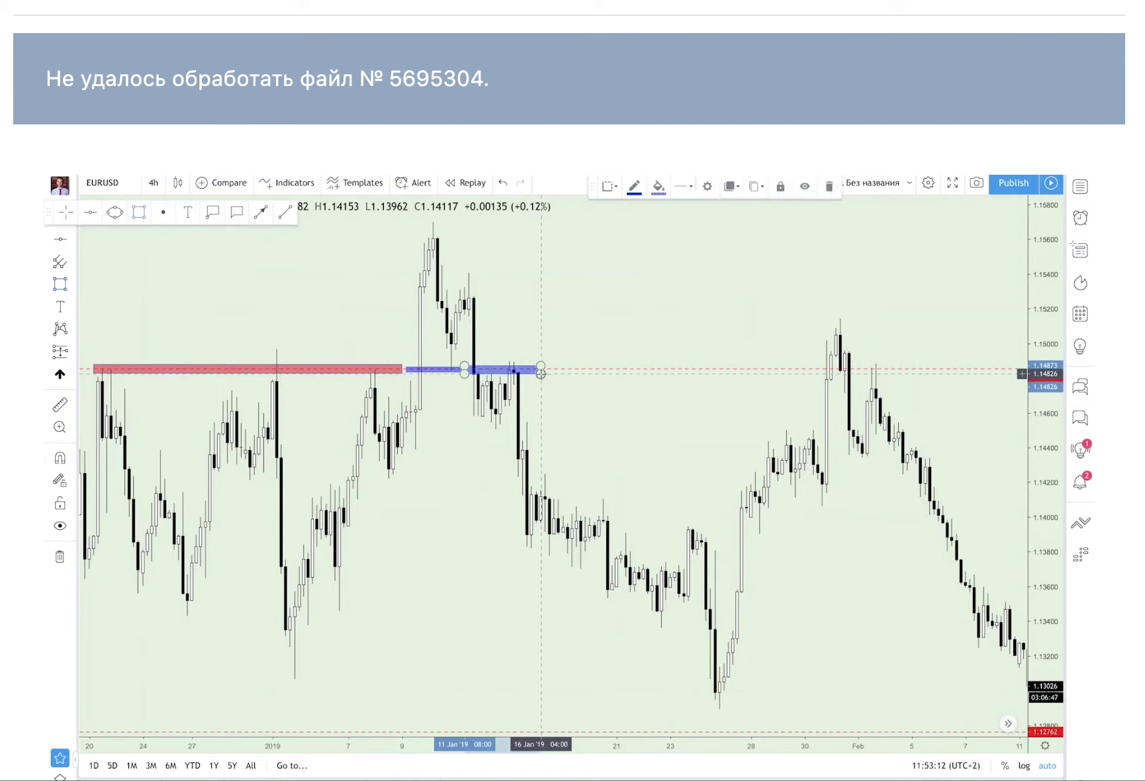
Fill the rectangle spanning 11 to 16 January 2019 on the level with red and deselect it
left_click(659, 186)
left_click(667, 222)
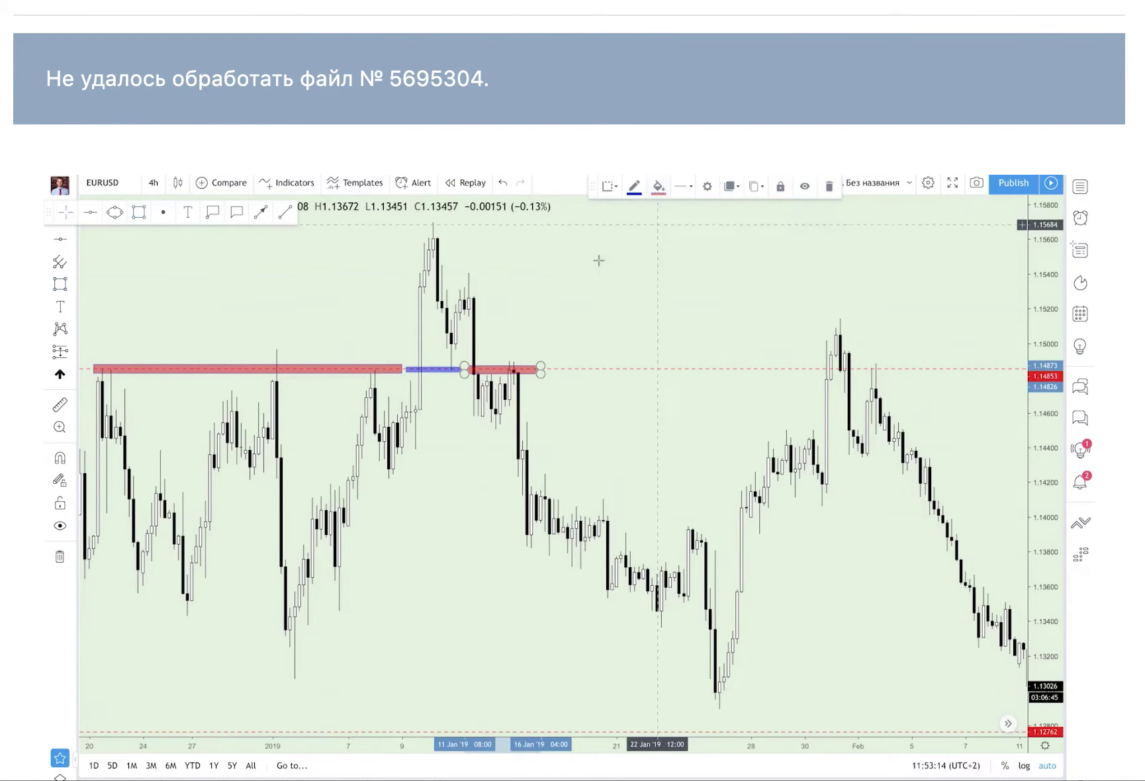
left_click(595, 258)
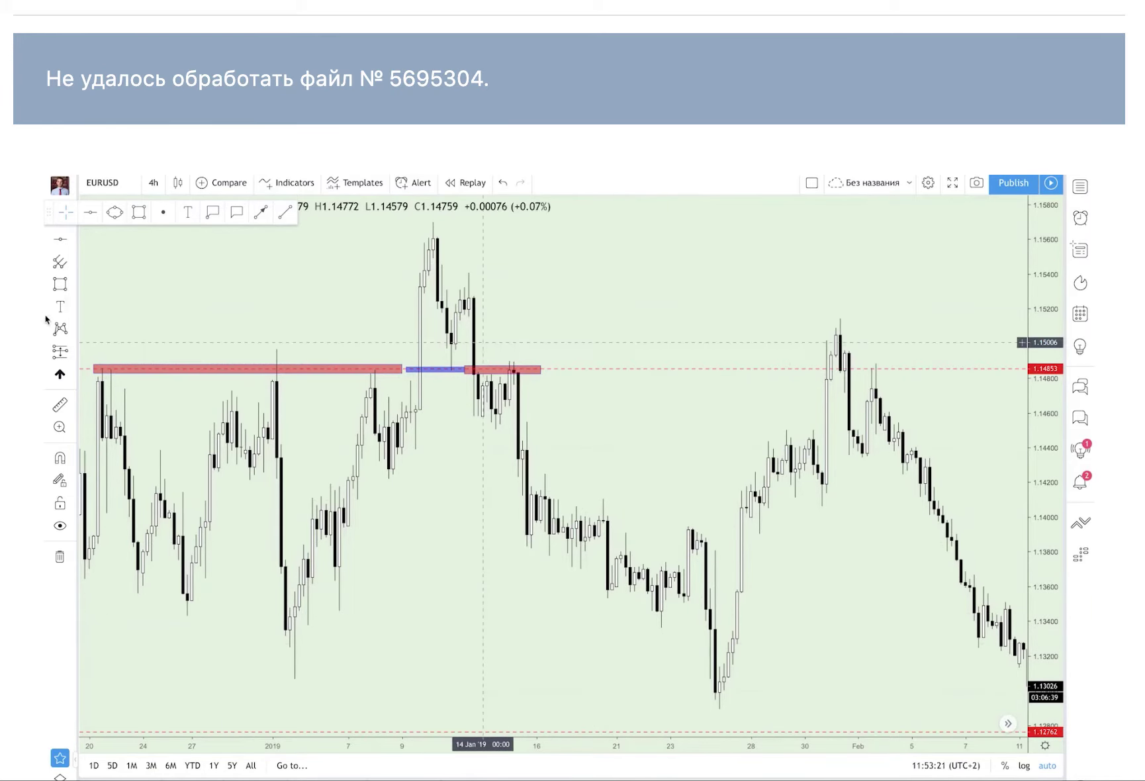
Circle the January 2019 price peak above the marked level with a freehand Brush stroke
left_click(72, 289)
left_click(106, 308)
left_click(73, 286)
left_click(102, 298)
mouse_move(498, 243)
left_mouse_down()
mouse_move(482, 231)
mouse_move(387, 249)
mouse_move(399, 325)
mouse_move(492, 347)
mouse_move(498, 241)
left_mouse_up()
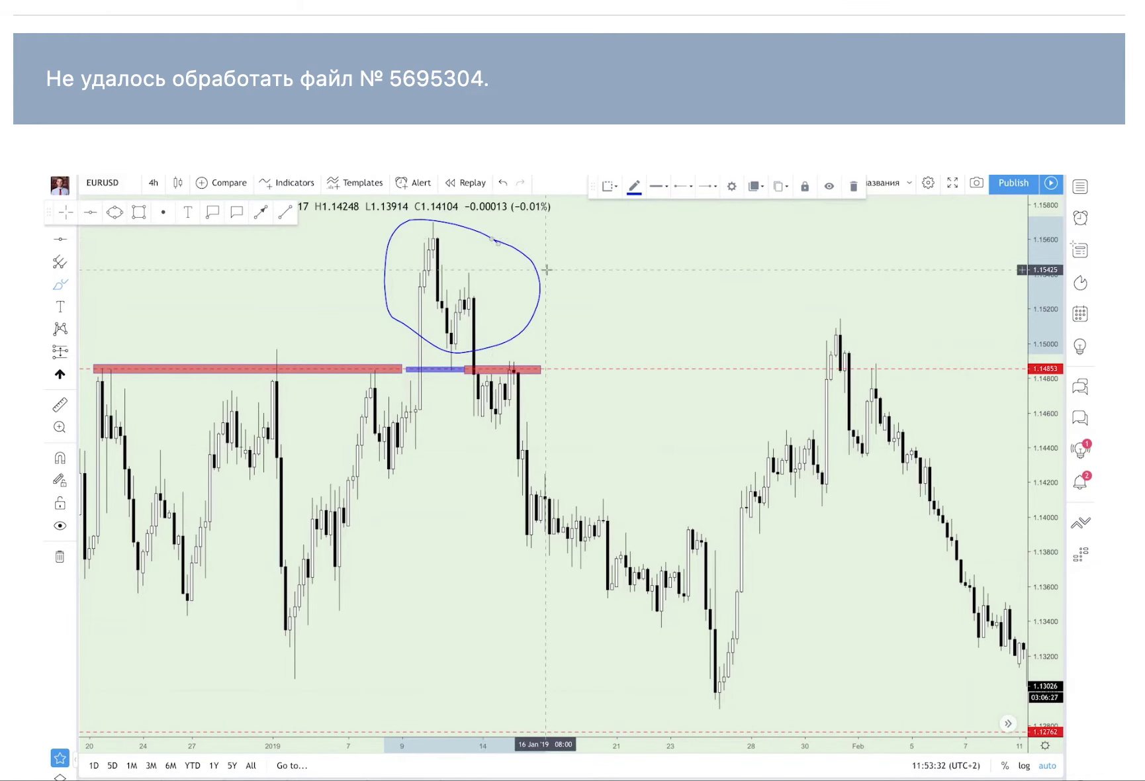
Change the chart symbol from EURUSD to GBPUSD
scroll(536, 455, "right", 5)
scroll(533, 424, "left", 10)
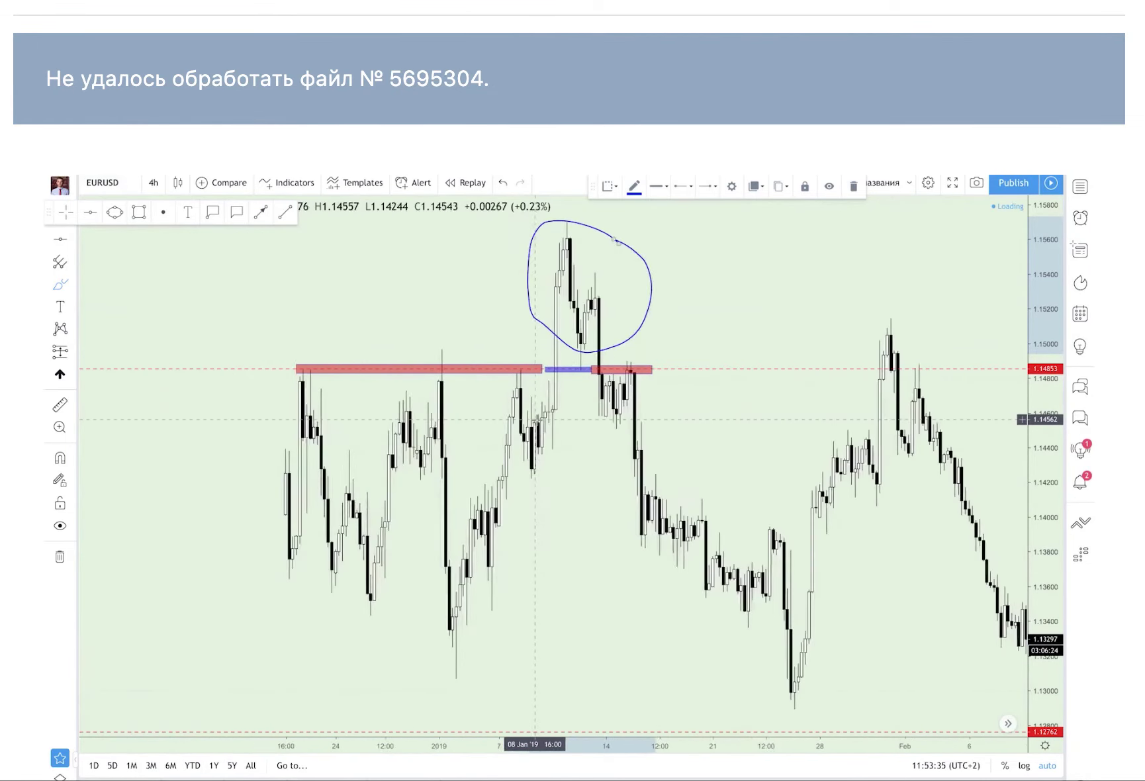
left_click(132, 186)
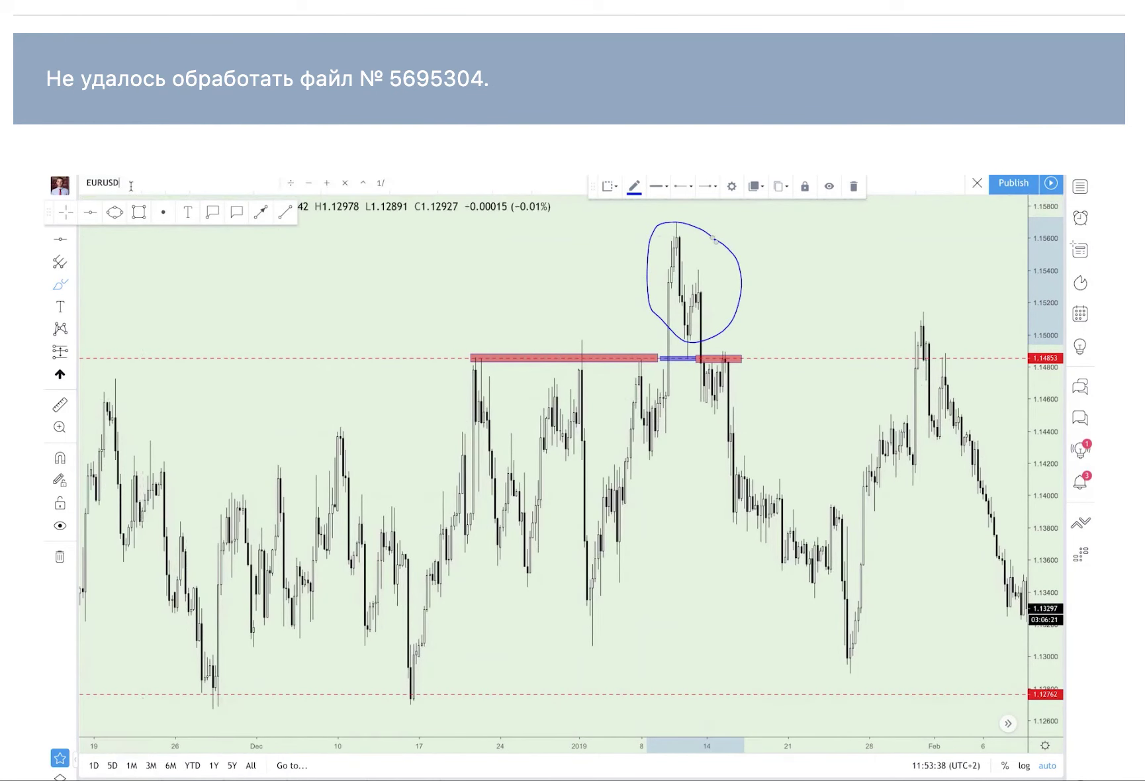
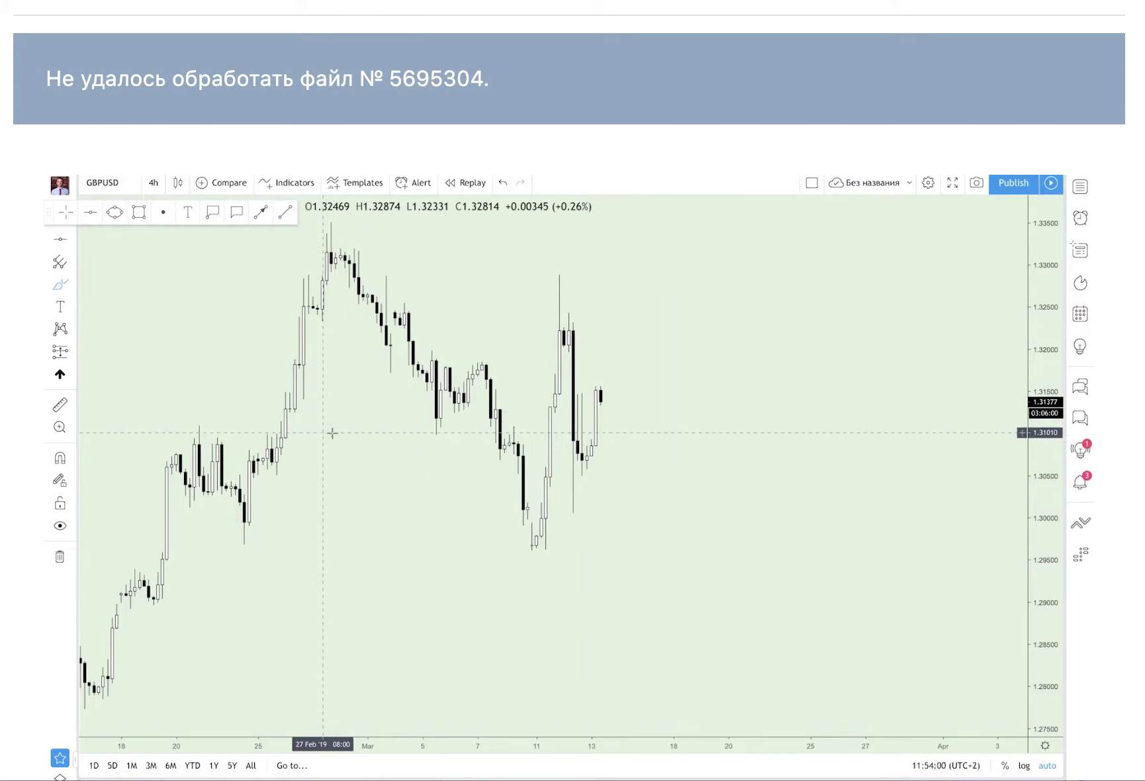
Place a horizontal line across the GBPUSD February highs and adjust it to 1.31010
double_click(272, 438)
key("Escape")
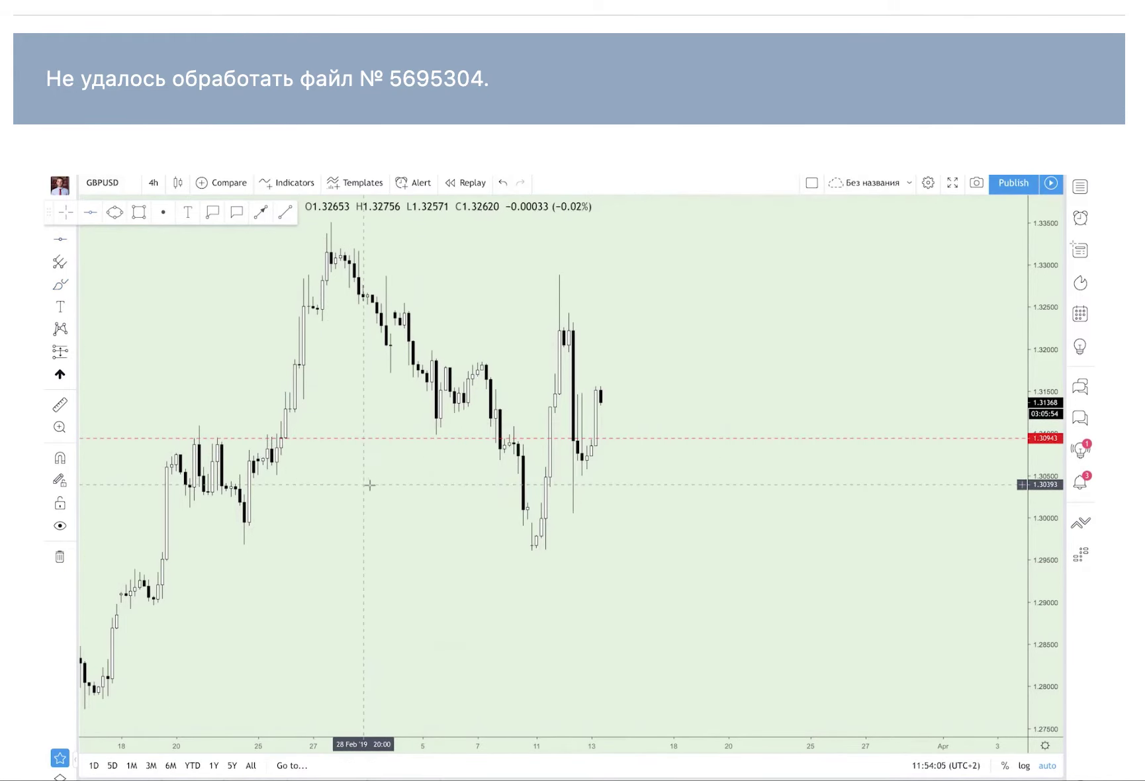
left_click_drag(458, 438, 462, 433)
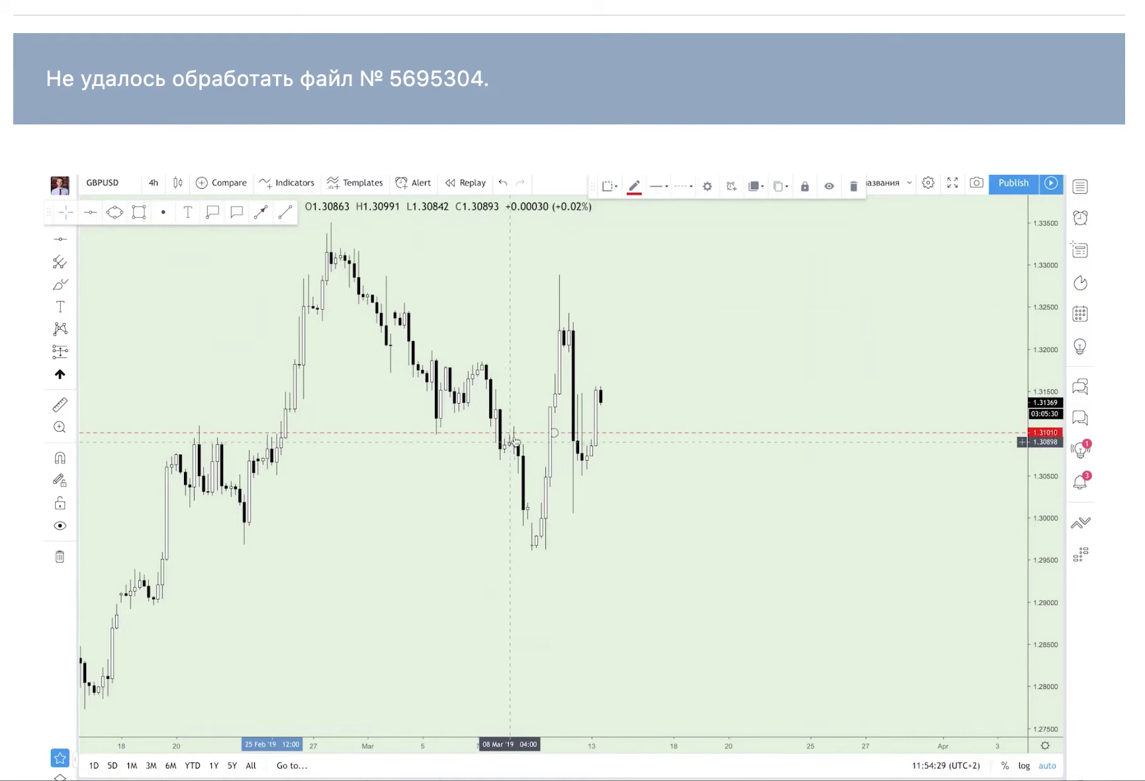
Draw a thin red rectangle along the 1.31010 level from about 19 to 26 February 2019
left_click(139, 212)
mouse_move(167, 429)
left_mouse_down()
mouse_move(455, 436)
mouse_move(304, 435)
left_mouse_up()
left_click(315, 450)
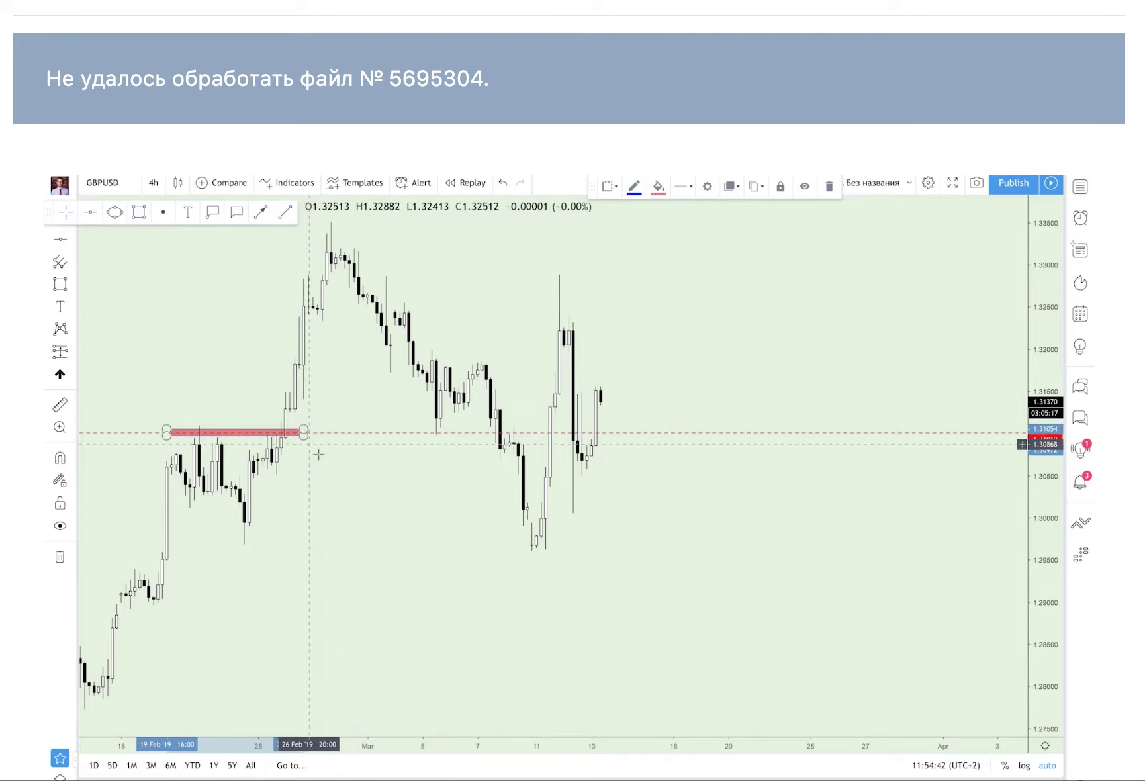
Draw a thin rectangle along the level from 26 February to 7 March 2019 and fill it blue
left_click(138, 213)
left_click_drag(304, 432, 478, 432)
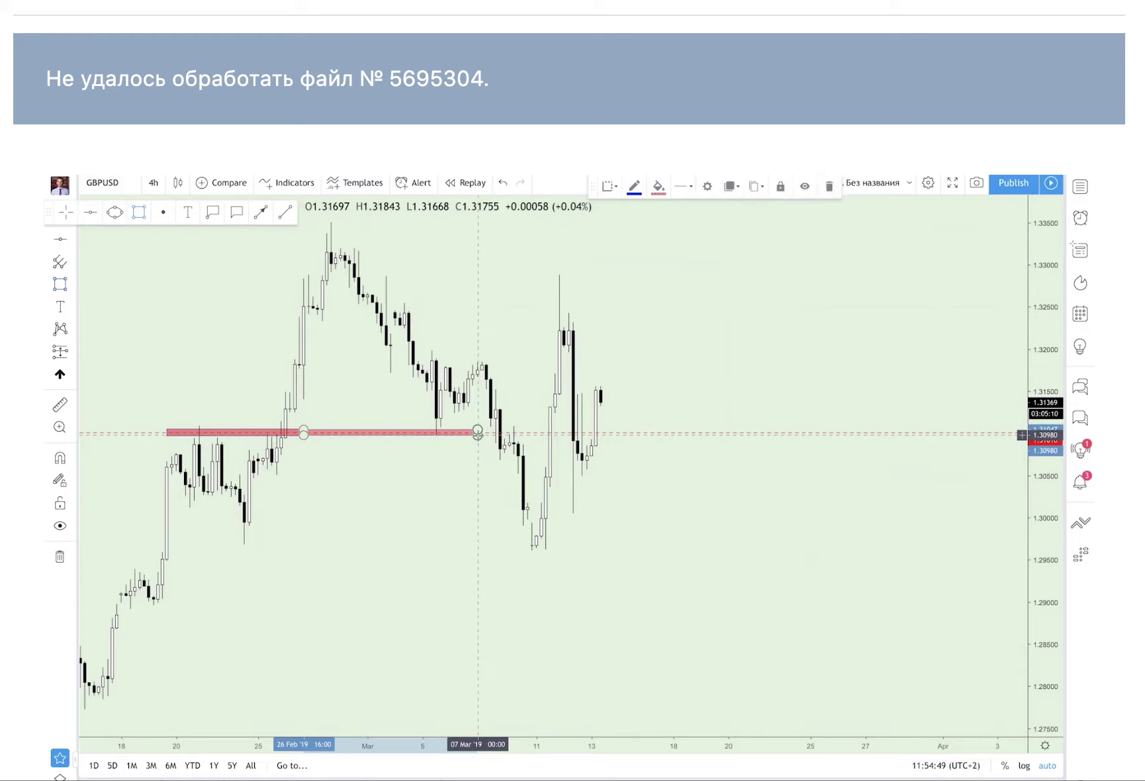
left_click(659, 186)
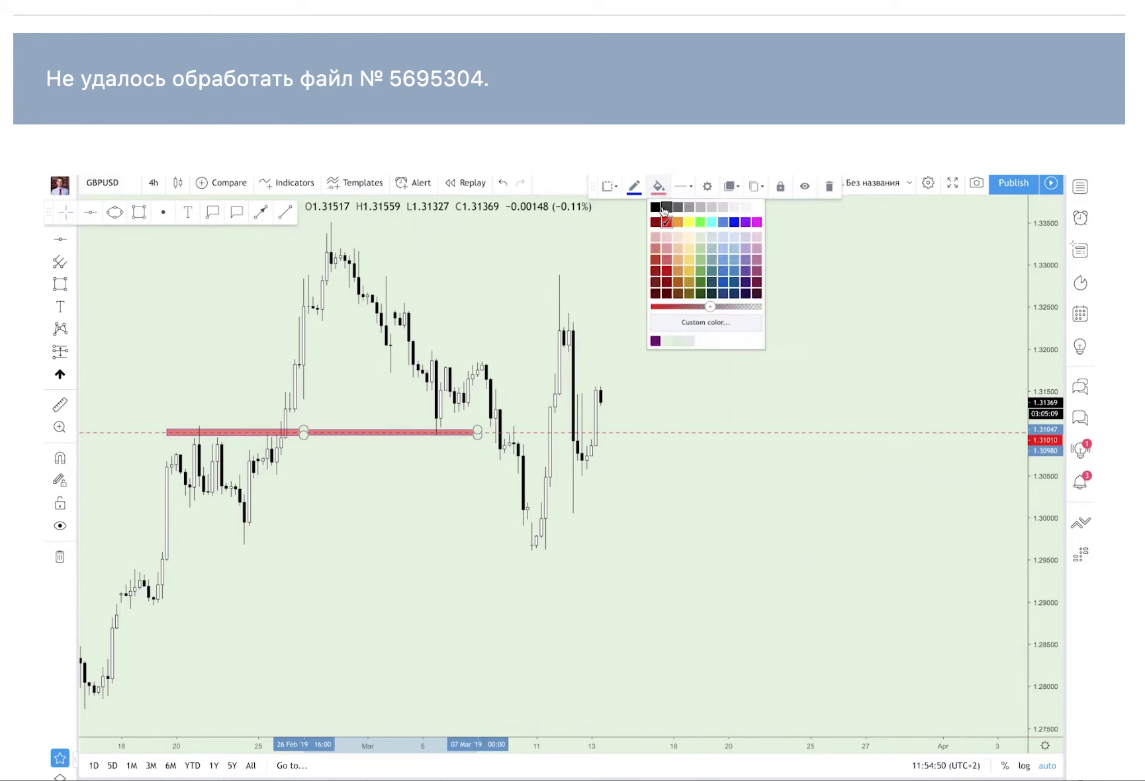
left_click(735, 223)
left_click(659, 258)
Draw a thin red rectangle along the level from about 7 to 11 March 2019
left_click(140, 213)
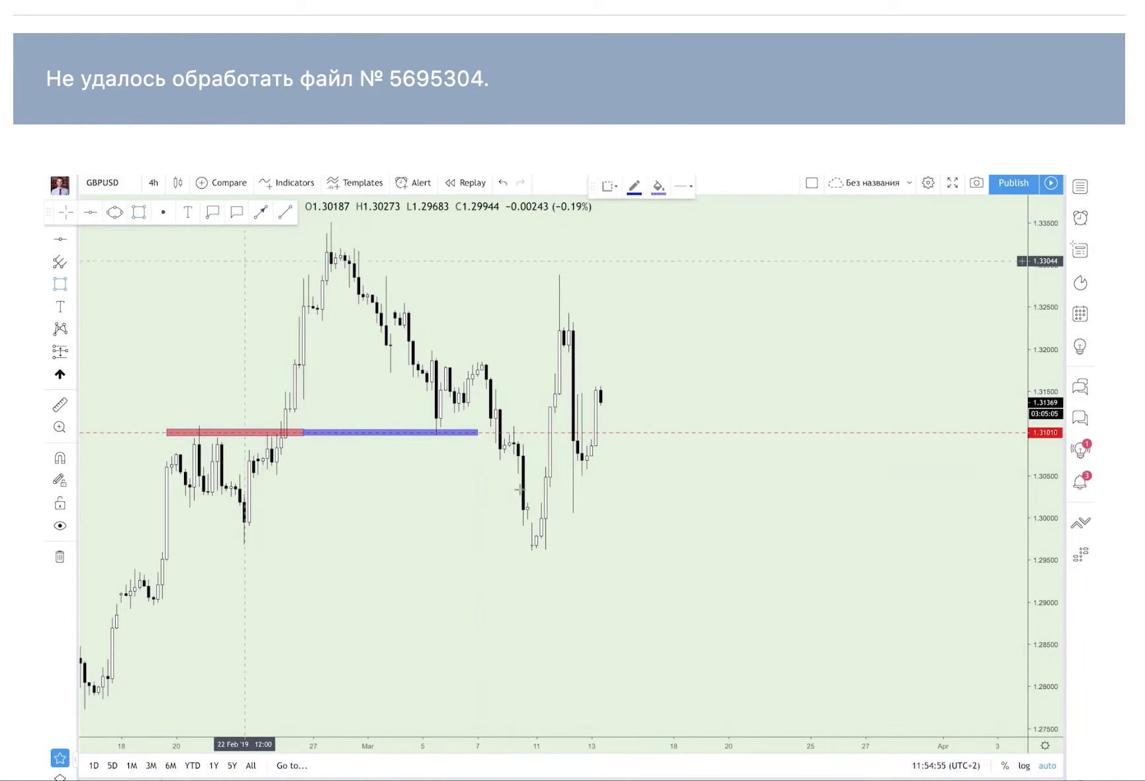
left_click_drag(482, 430, 523, 439)
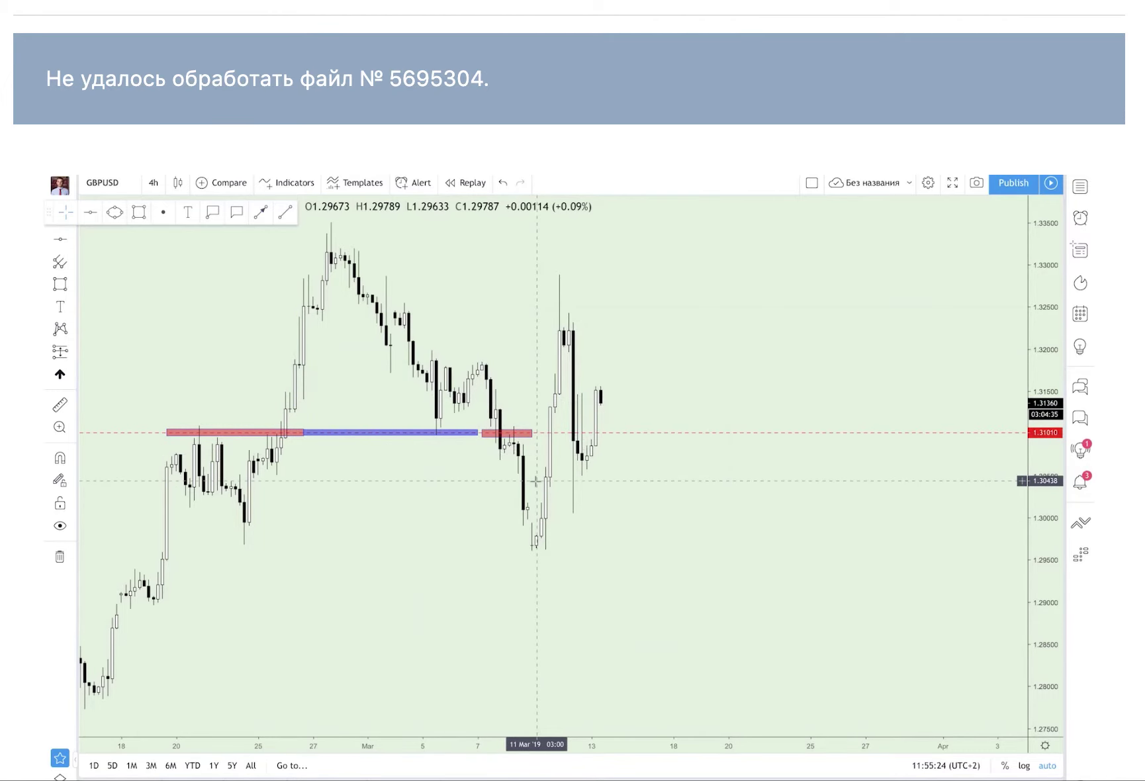
Examine the earlier GBPUSD 4-hour history back to autumn 2018 for reactions around the 1.31010 level
scroll(451, 516, "right", 1)
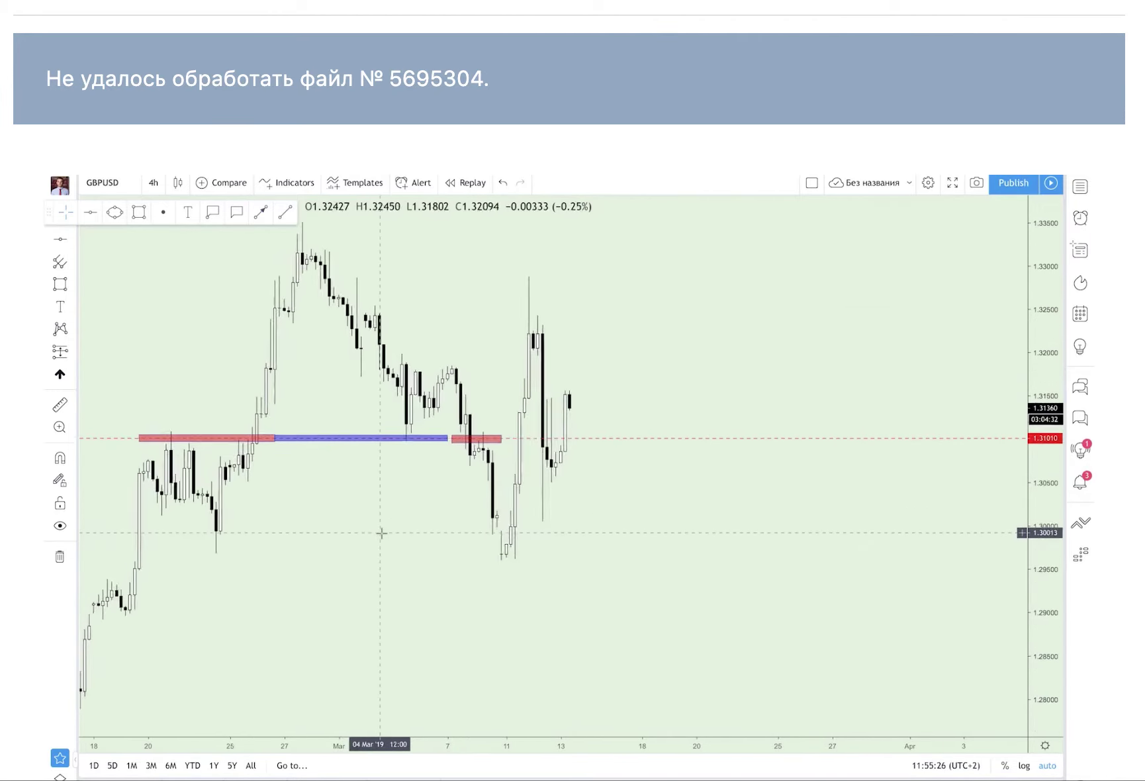
scroll(381, 533, "left", 15)
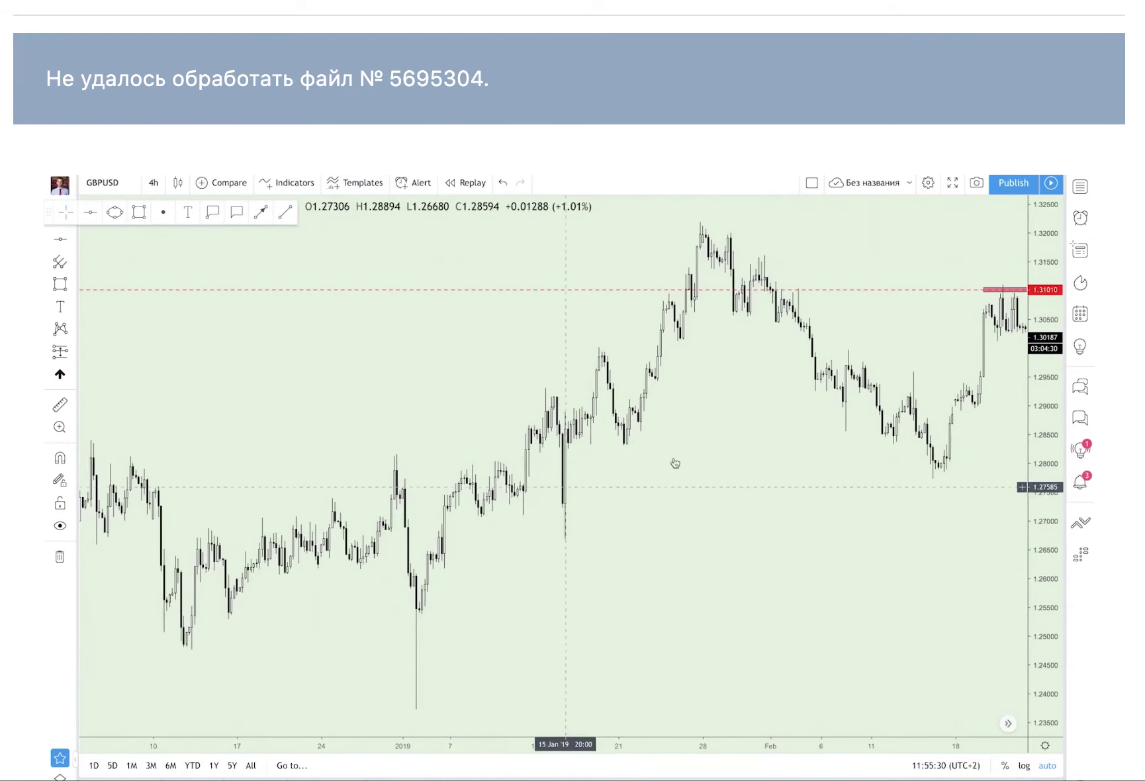
left_click_drag(654, 457, 643, 456)
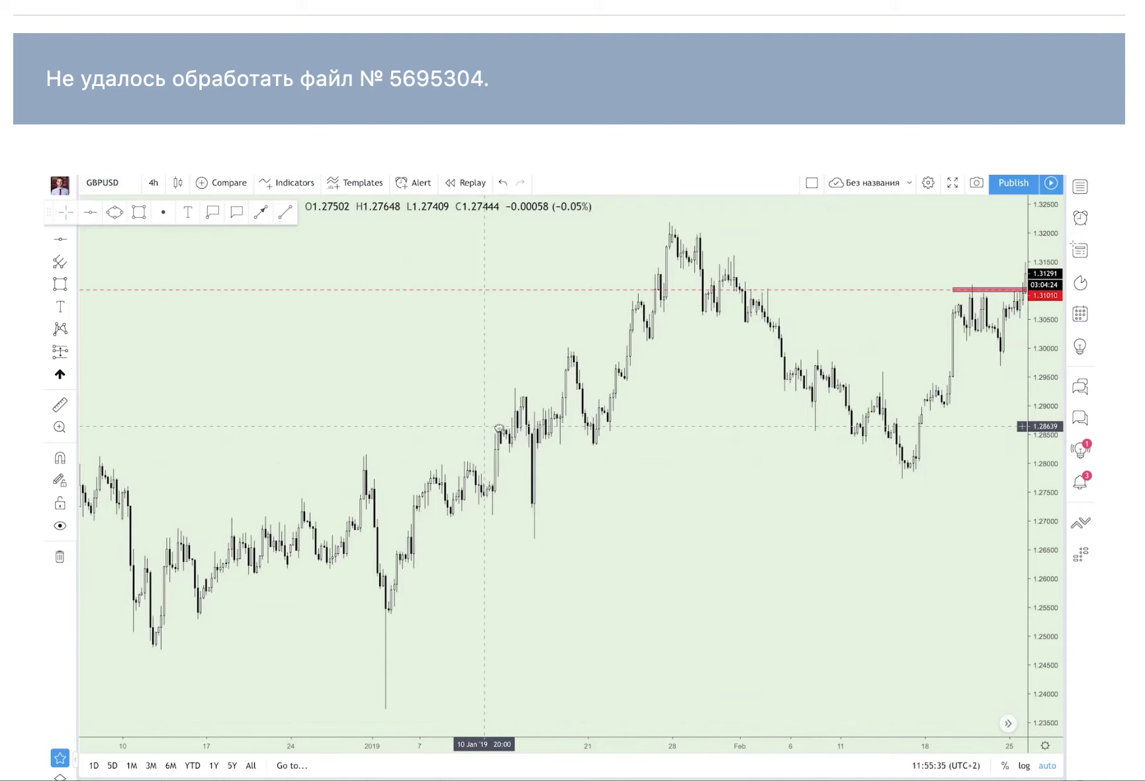
scroll(490, 427, "left", 10)
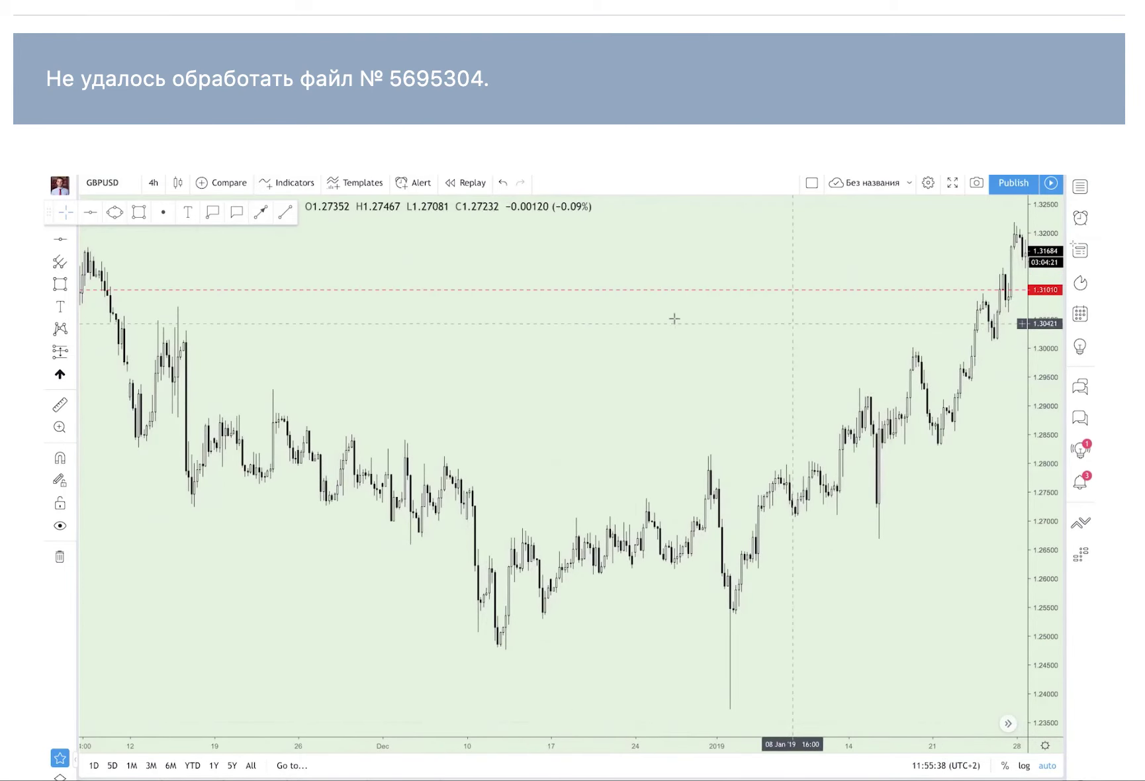
scroll(563, 324, "left", 5)
scroll(425, 359, "left", 4)
scroll(425, 358, "left", 10)
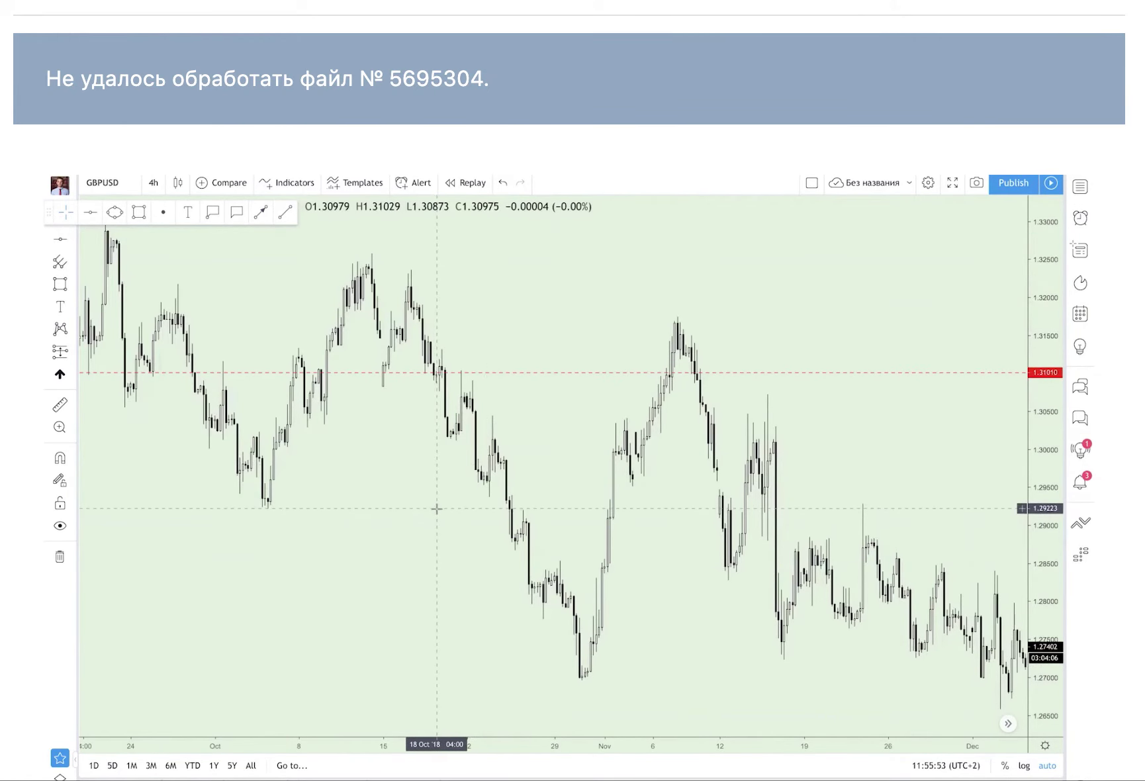
Switch GBPUSD to the daily timeframe and move the horizontal line to 1.34605 across the 2018 price action
mouse_move(153, 192)
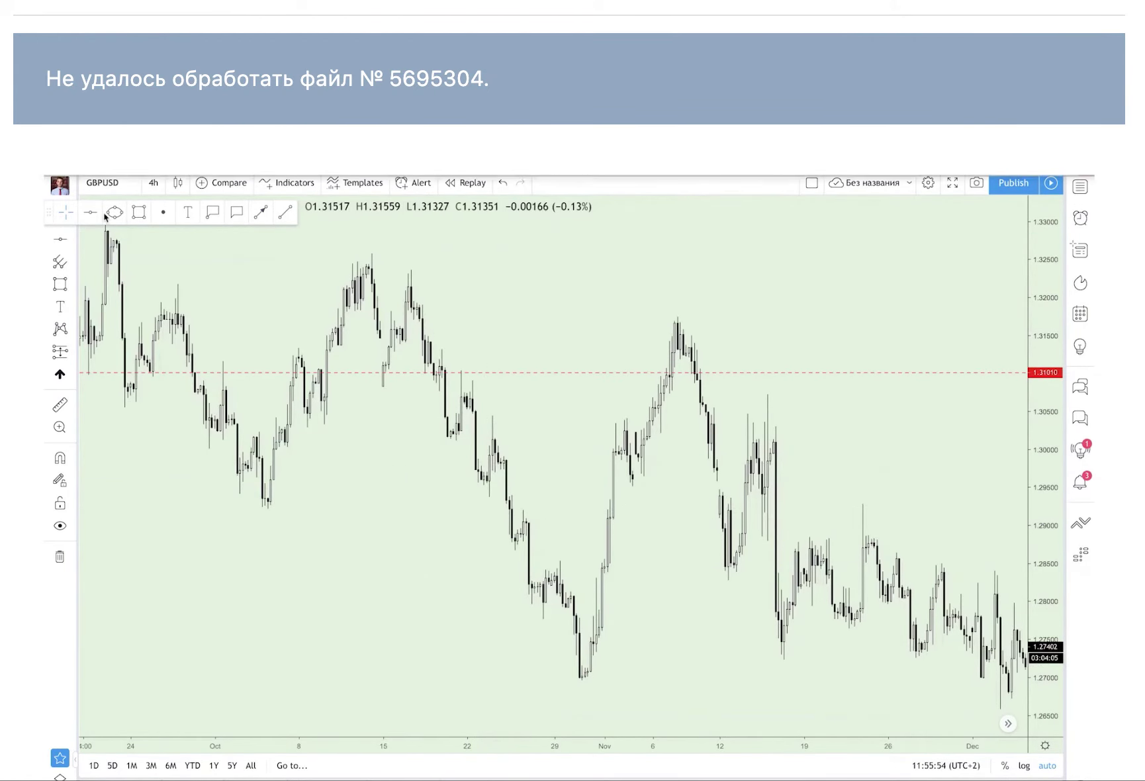
left_click(153, 192)
left_click(164, 440)
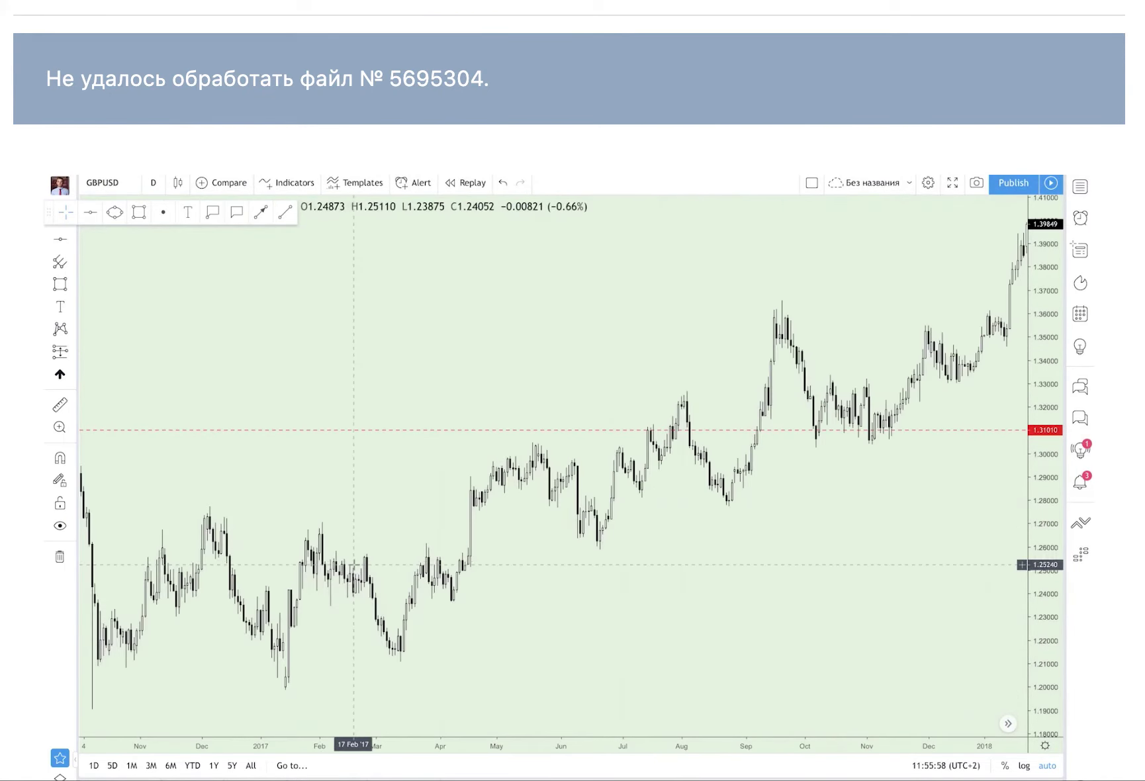
left_click_drag(764, 455, 697, 436)
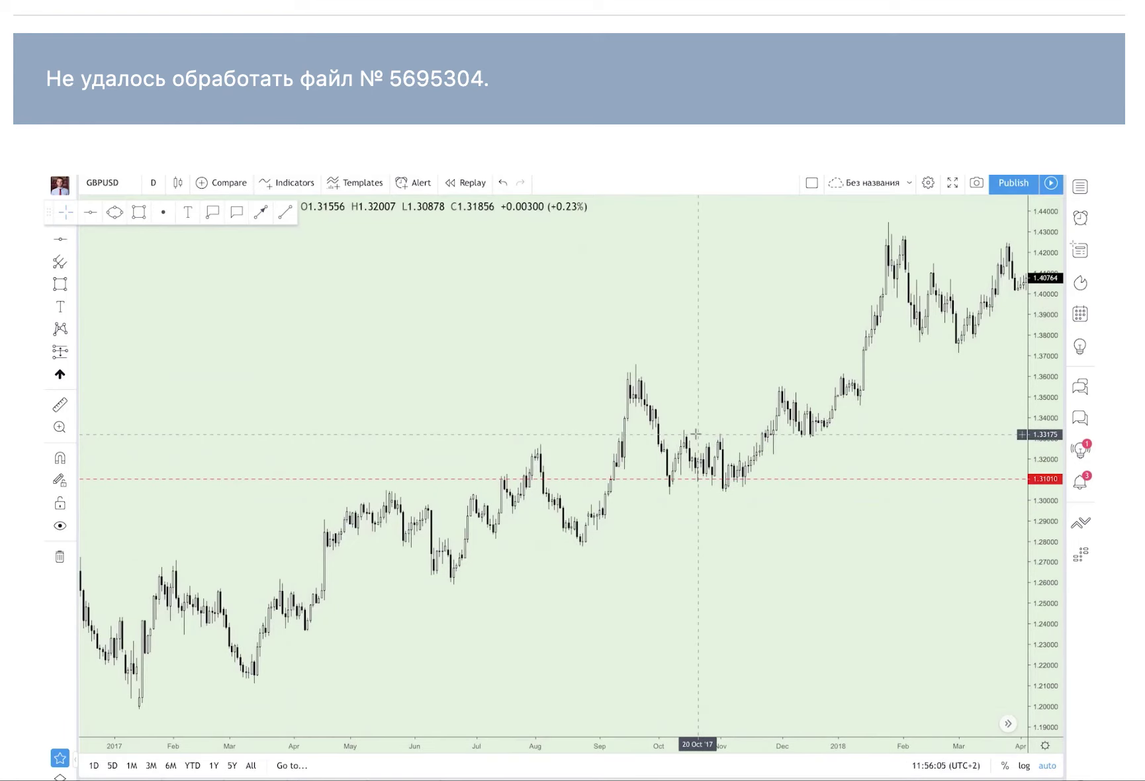
mouse_move(875, 450)
left_mouse_down()
mouse_move(595, 412)
mouse_move(429, 422)
left_mouse_up()
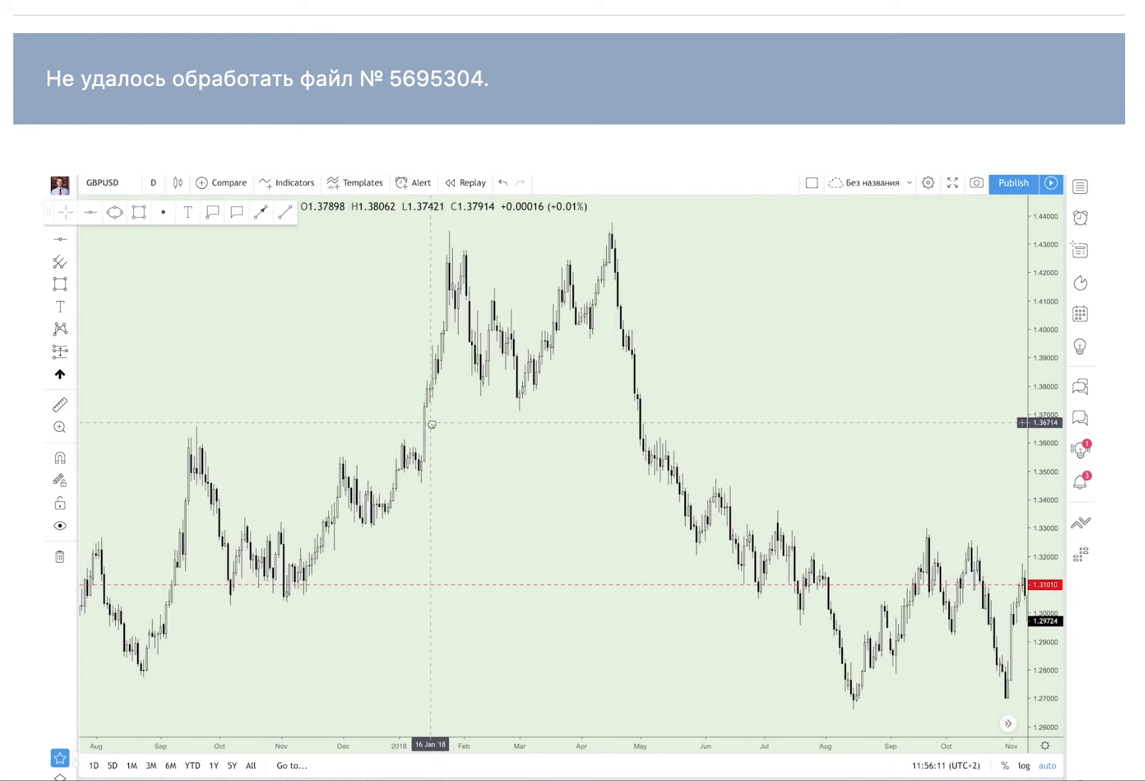
left_click(504, 586)
left_click_drag(504, 588, 519, 484)
left_click(537, 529)
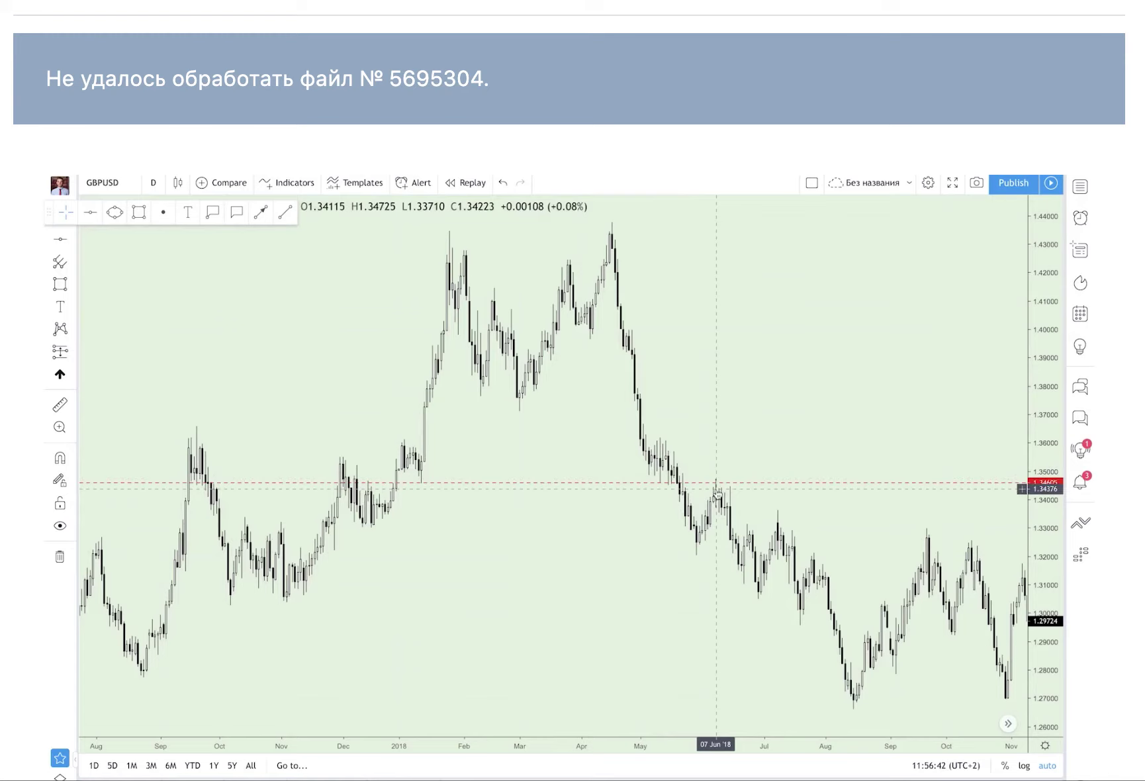
left_click(719, 487)
left_click(724, 472)
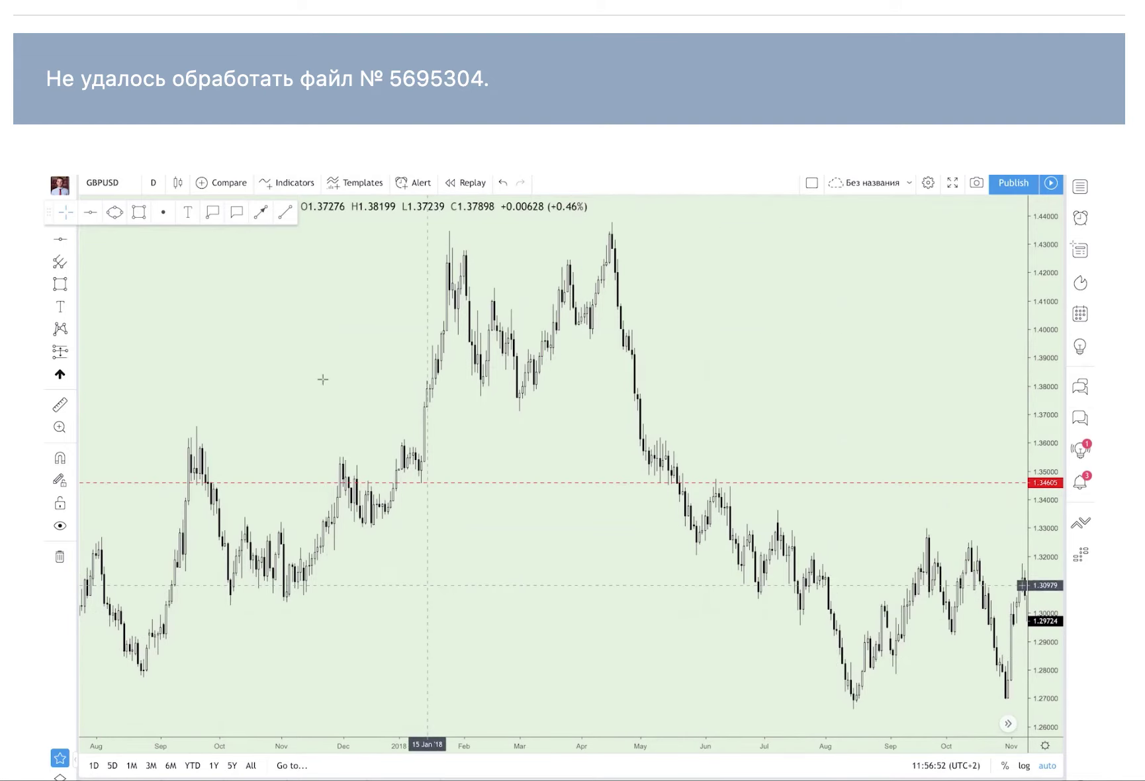
Change the chart symbol to USDJPY and bring its latest daily candles into closer view
left_click(125, 187)
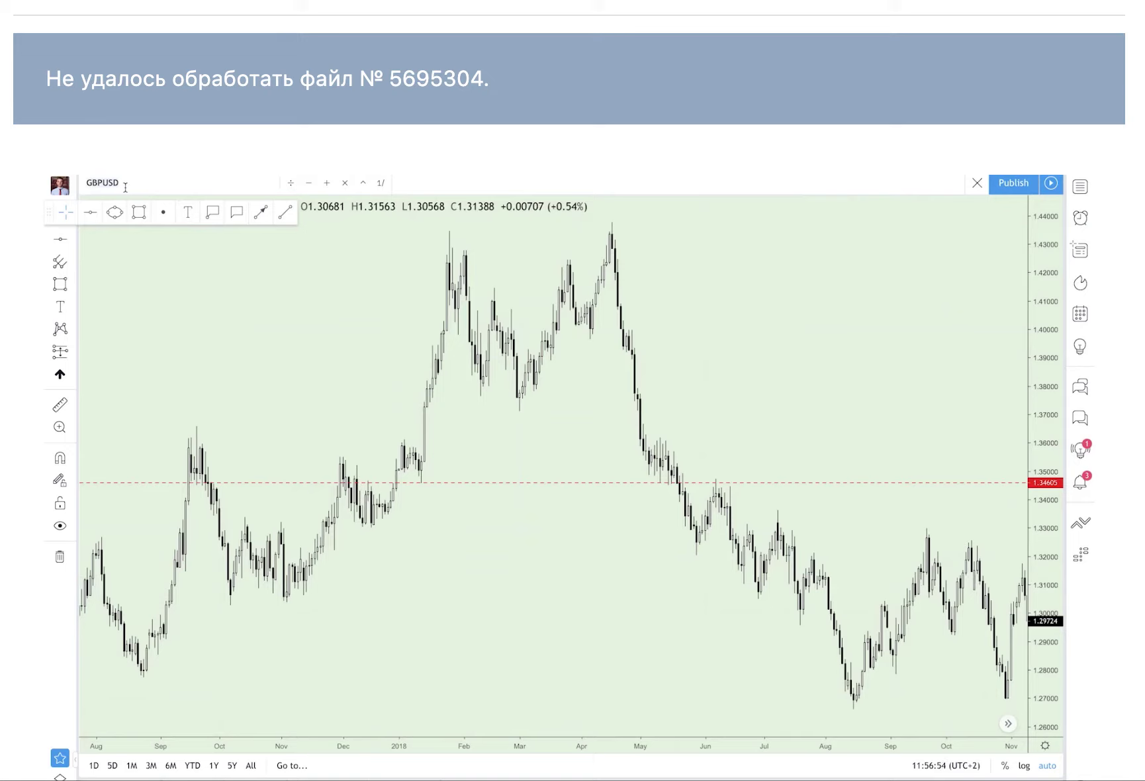
left_click(245, 263)
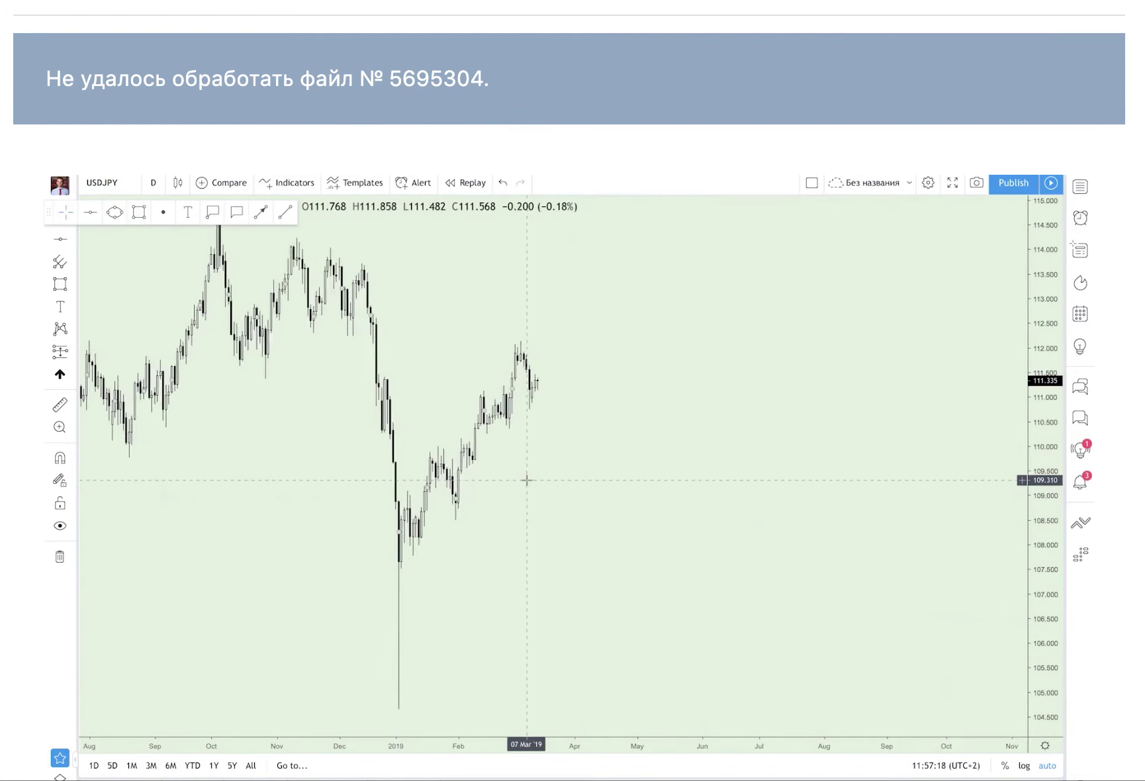
scroll(523, 482, "right", 10)
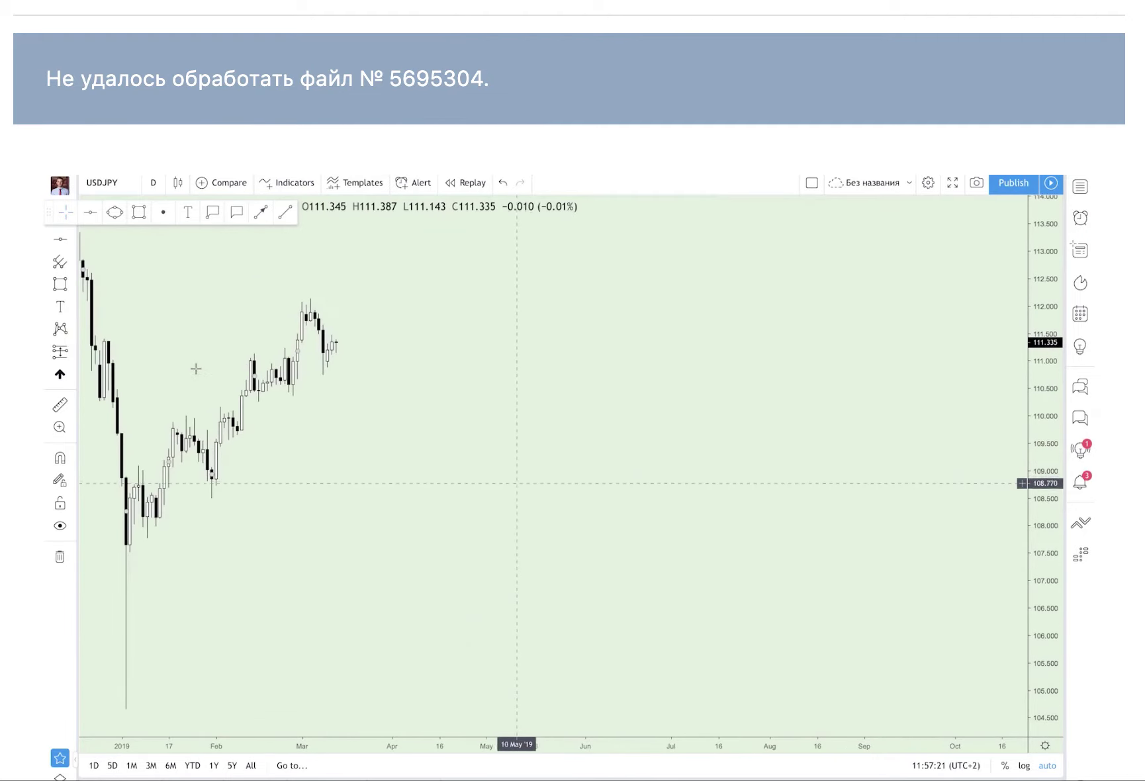
Switch USDJPY to the 4-hour timeframe and bring the candles from late December 2018 to February 2019 into view
left_click(153, 183)
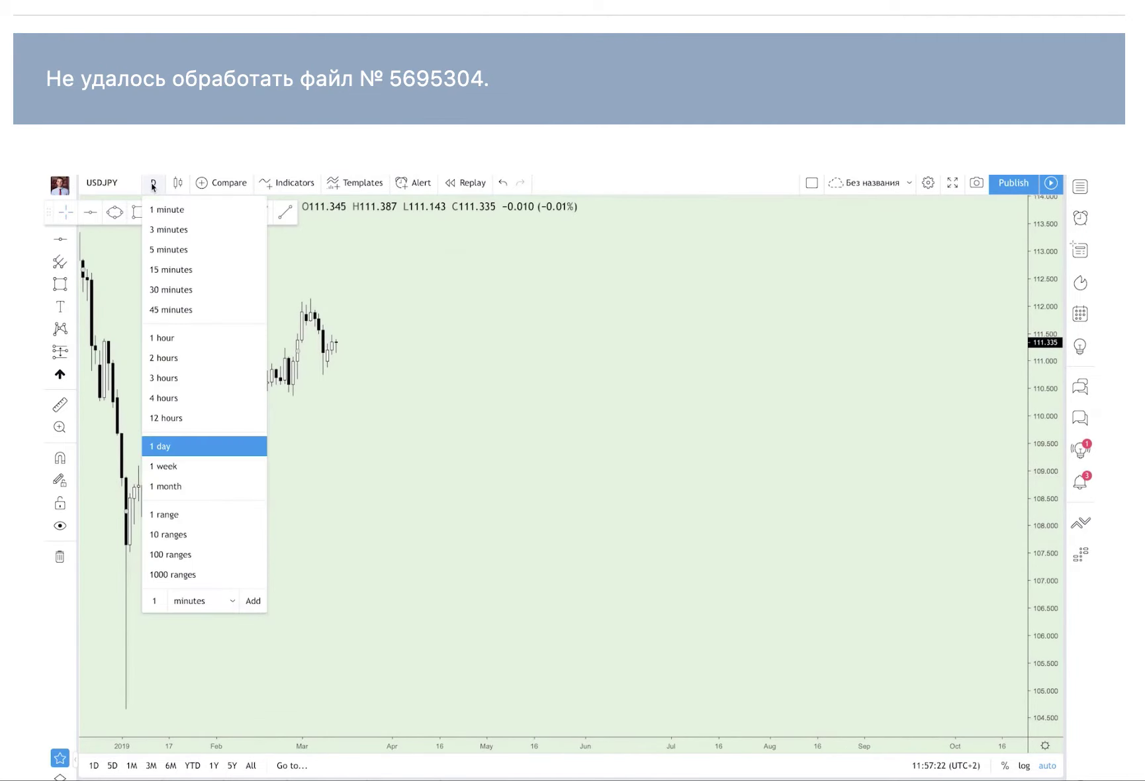
left_click(154, 399)
scroll(365, 481, "left", 8)
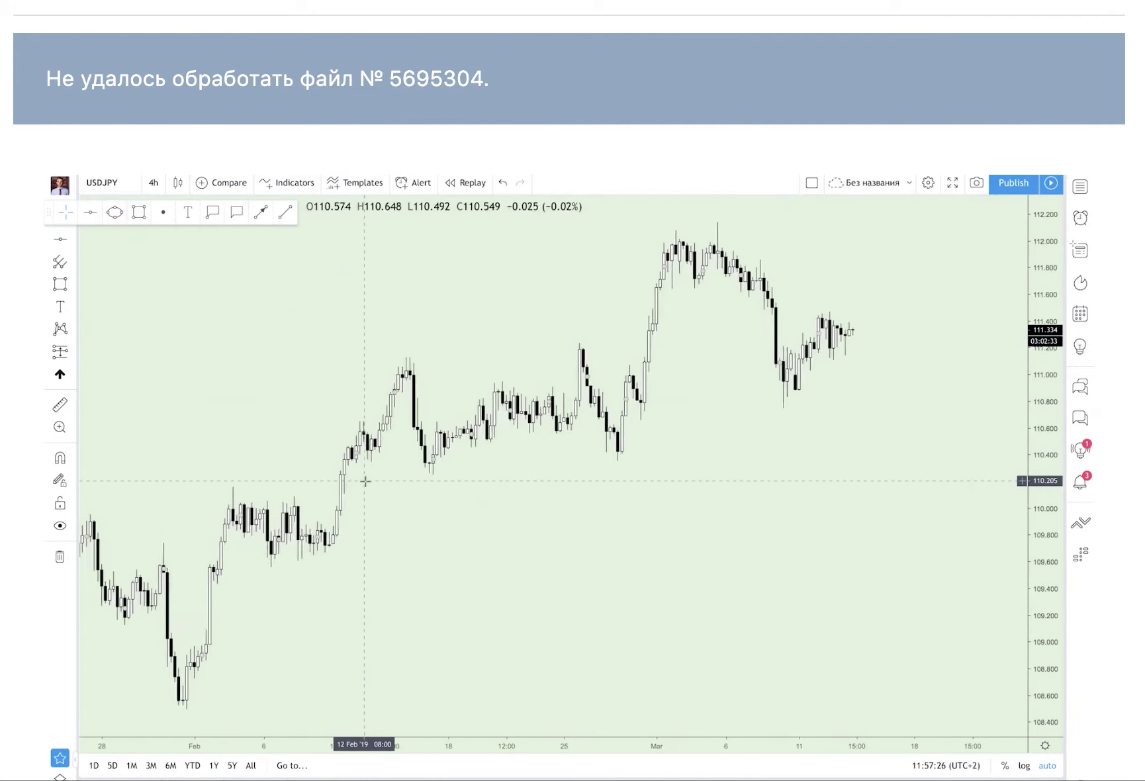
scroll(366, 482, "left", 10)
scroll(364, 482, "left", 10)
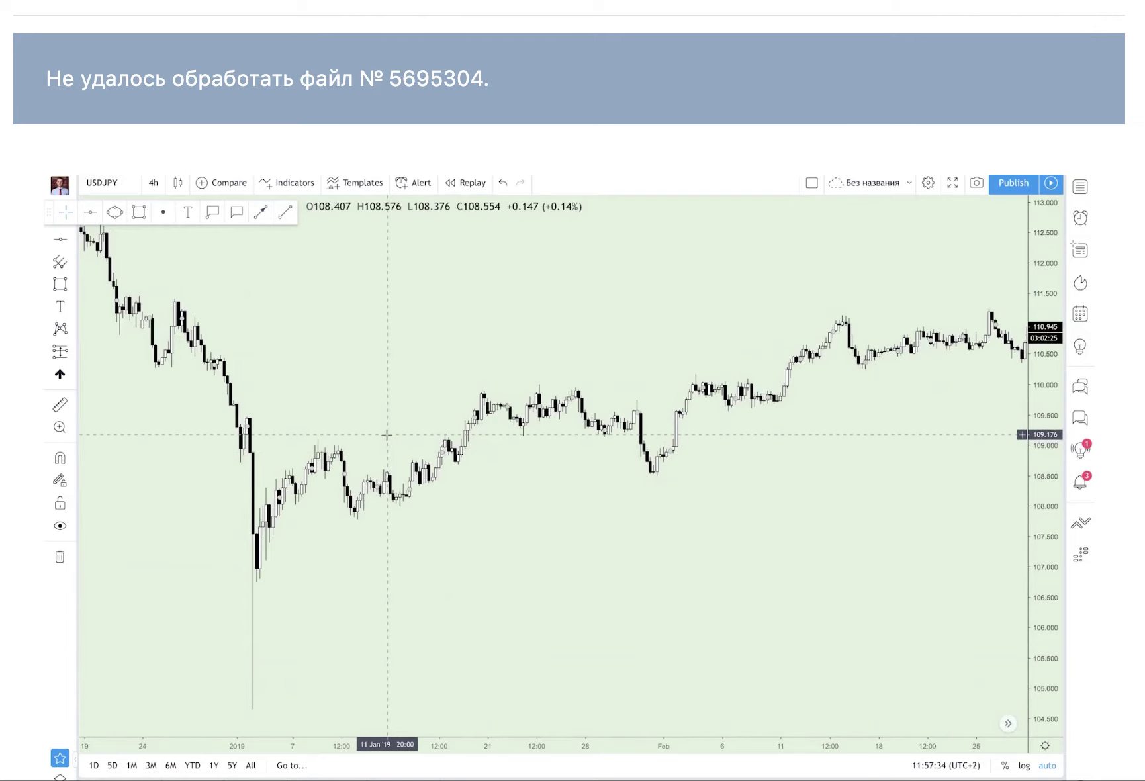
Place a horizontal line on the January 2019 USDJPY price action and move it to about 108.753
left_click(90, 212)
left_click(553, 436)
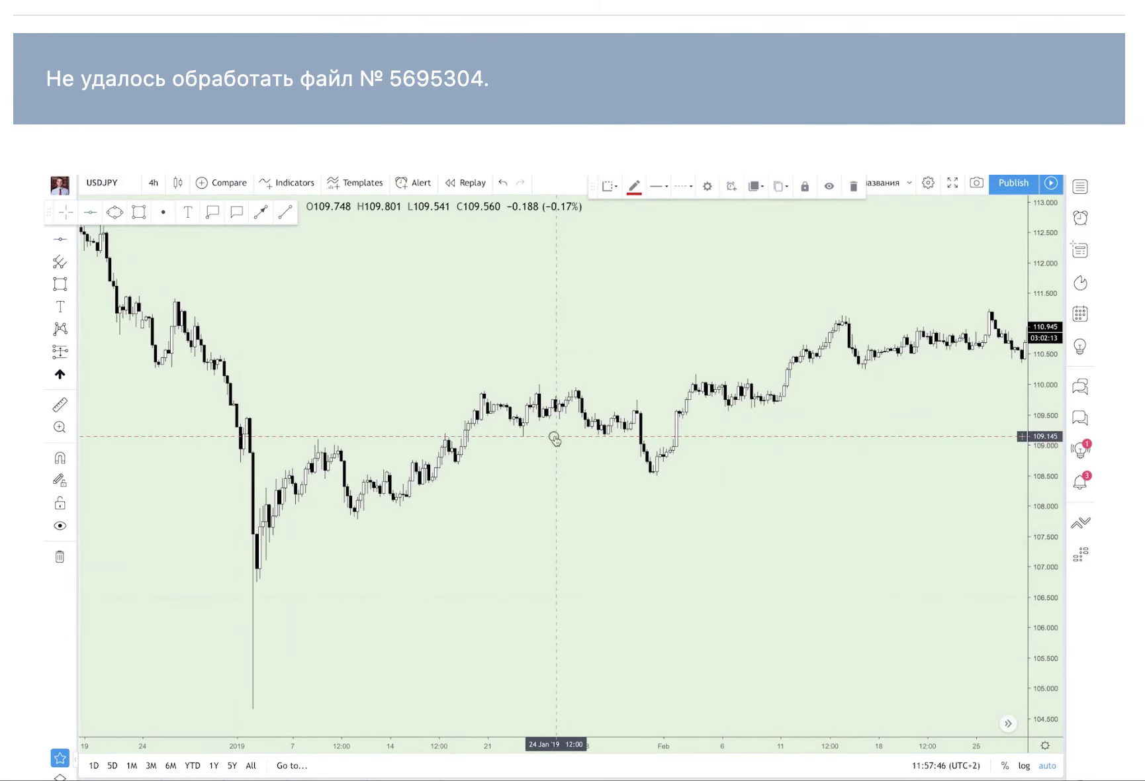
scroll(554, 438, "up", 3)
left_click_drag(402, 560, 483, 552)
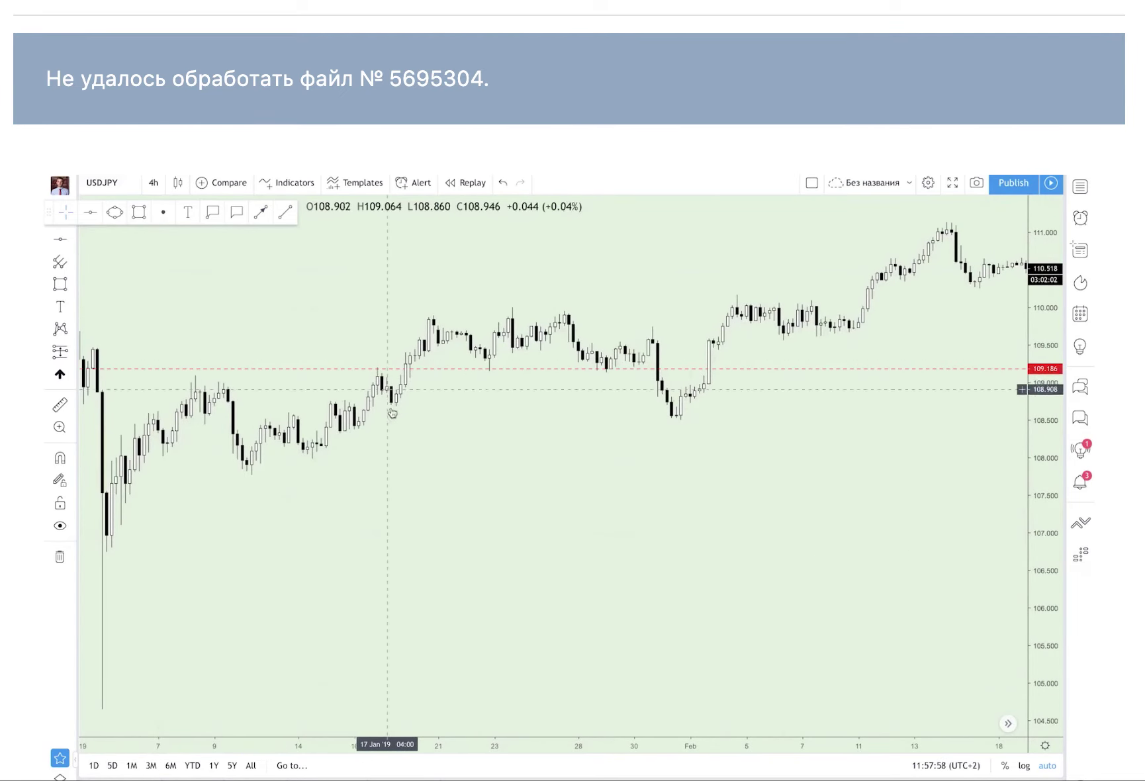
mouse_move(397, 369)
left_mouse_down()
mouse_move(419, 375)
mouse_move(413, 399)
mouse_move(468, 442)
mouse_move(653, 660)
left_mouse_up()
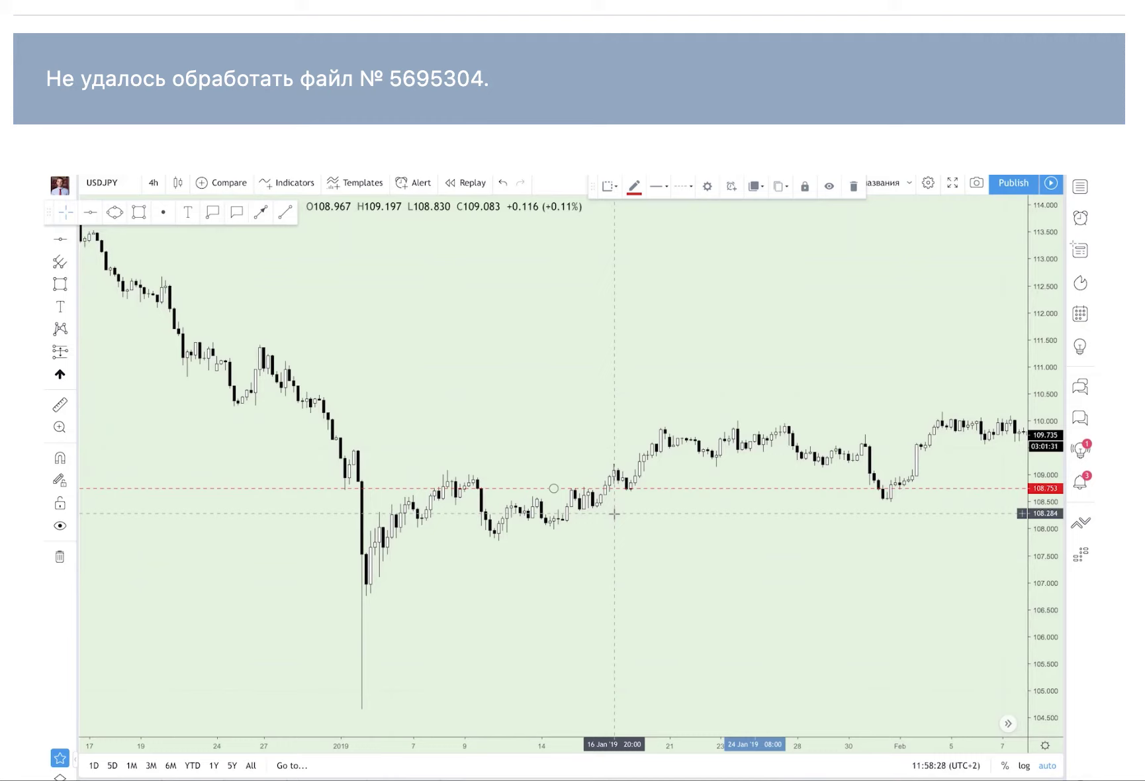
Look over the 2018 USDJPY history around the horizontal line and switch the chart to the daily timeframe
scroll(614, 514, "down", 10)
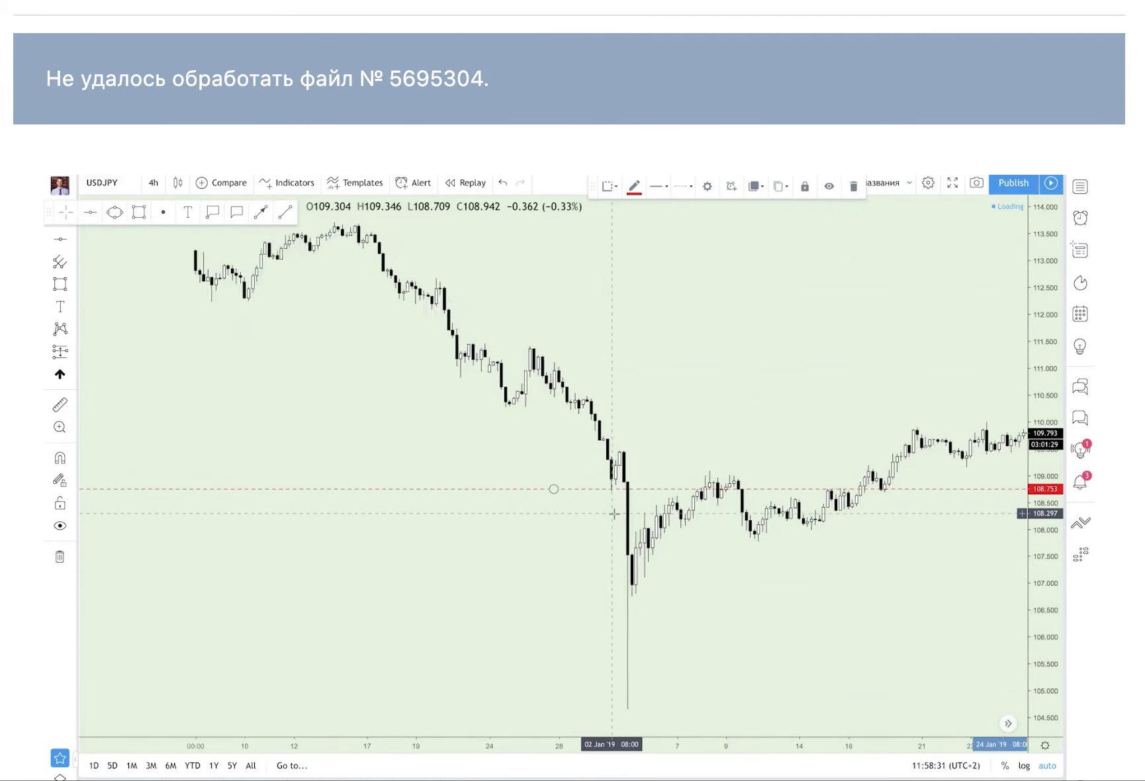
scroll(614, 514, "down", 3)
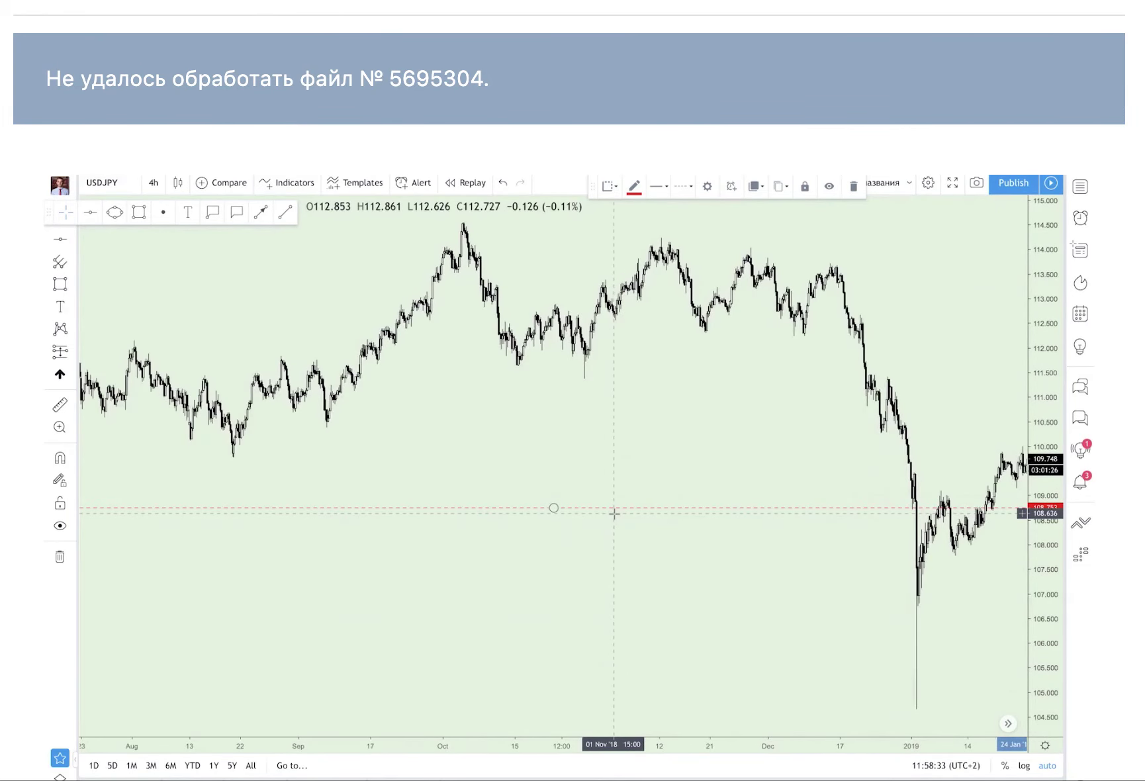
left_click(153, 184)
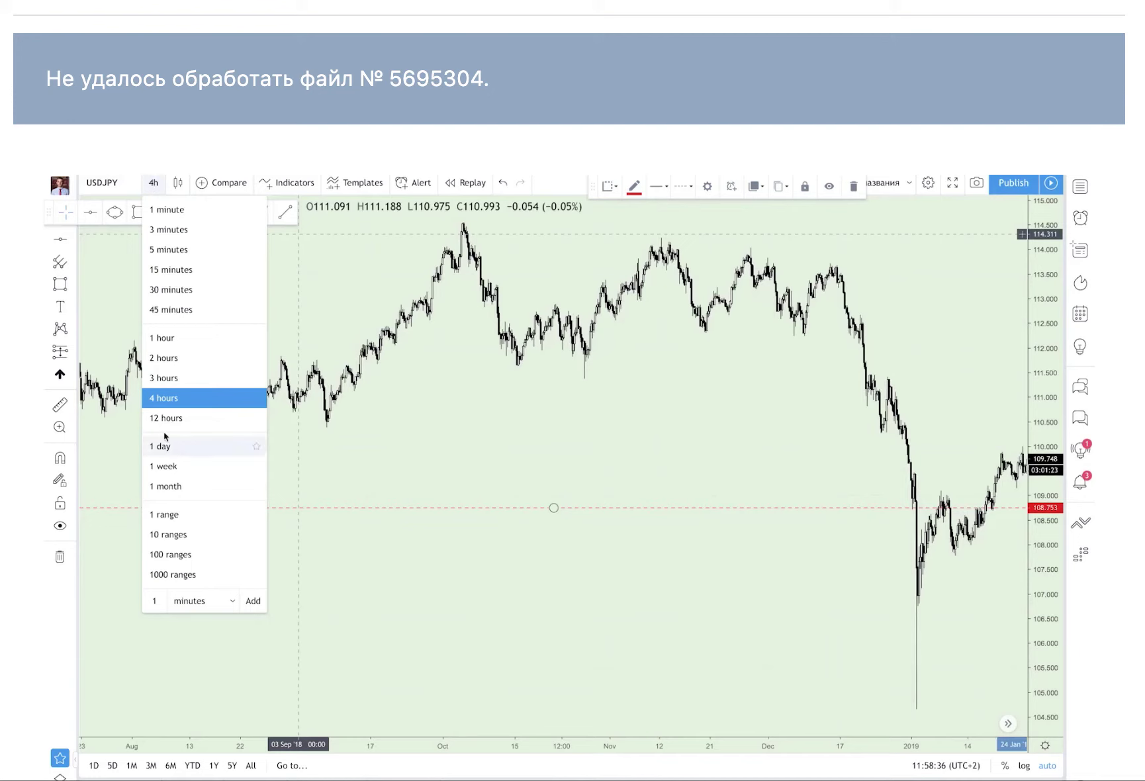
left_click(170, 447)
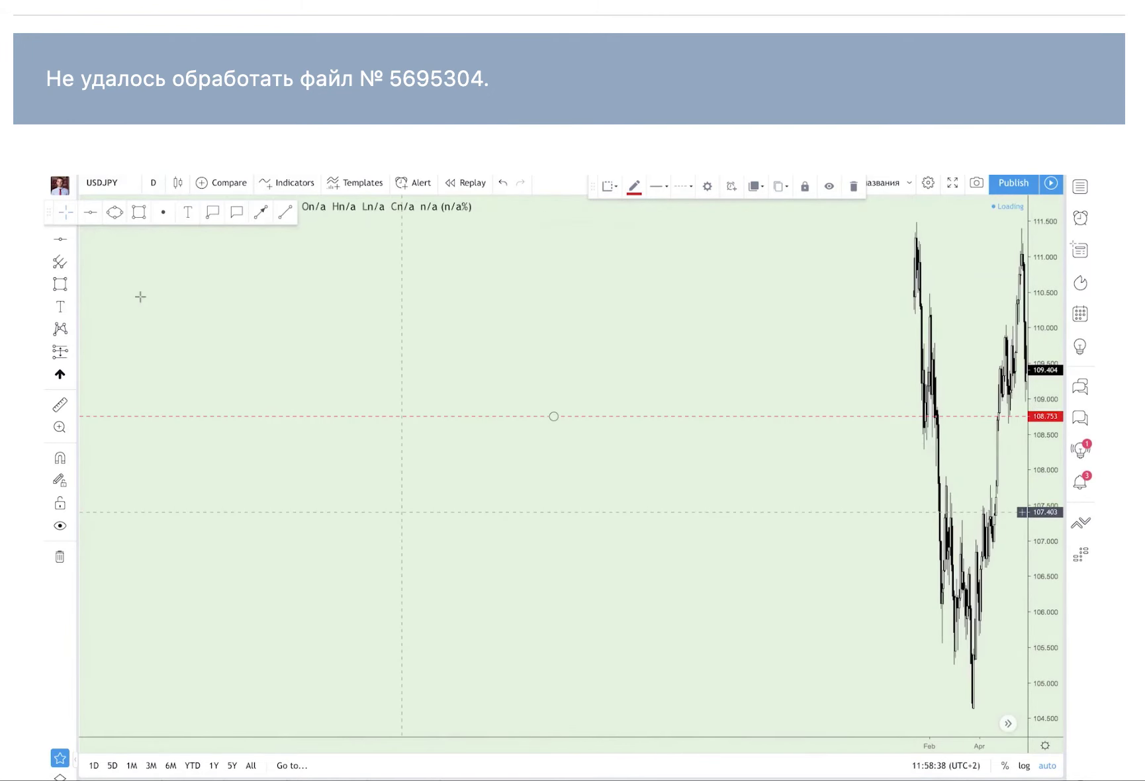
Change the chart symbol to the FXCM forex pair USDCAD
left_click(125, 192)
key("BackSpace")
key("BackSpace")
key("BackSpace")
key("BackSpace")
key("BackSpace")
key("BackSpace")
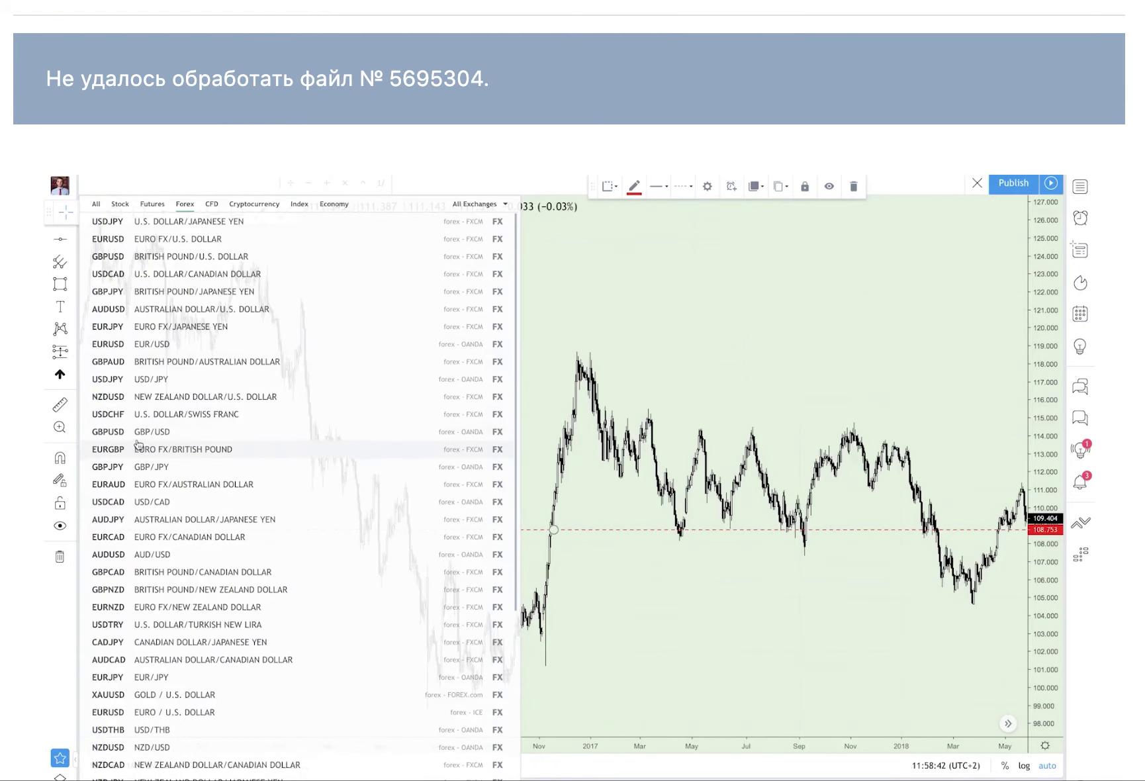
left_click(172, 275)
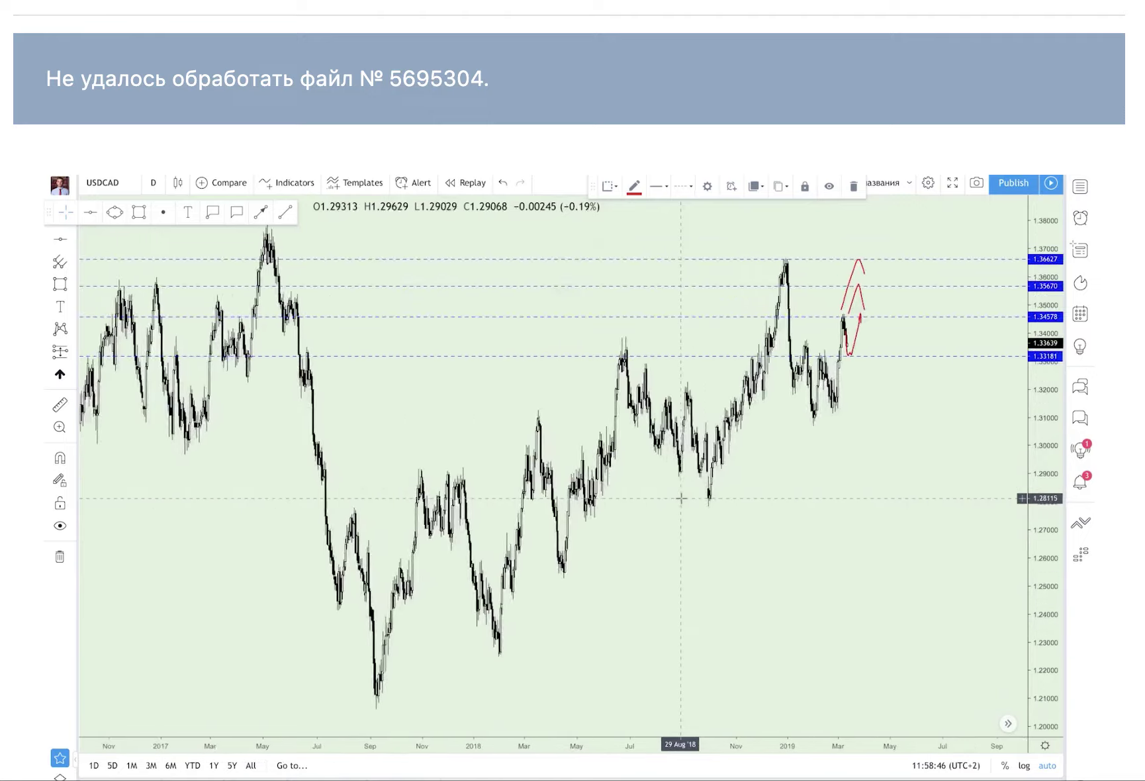
Remove all existing drawings from the USDCAD chart and enlarge the daily candles from September 2018 to March 2019
left_click(59, 556)
scroll(467, 547, "down", 4)
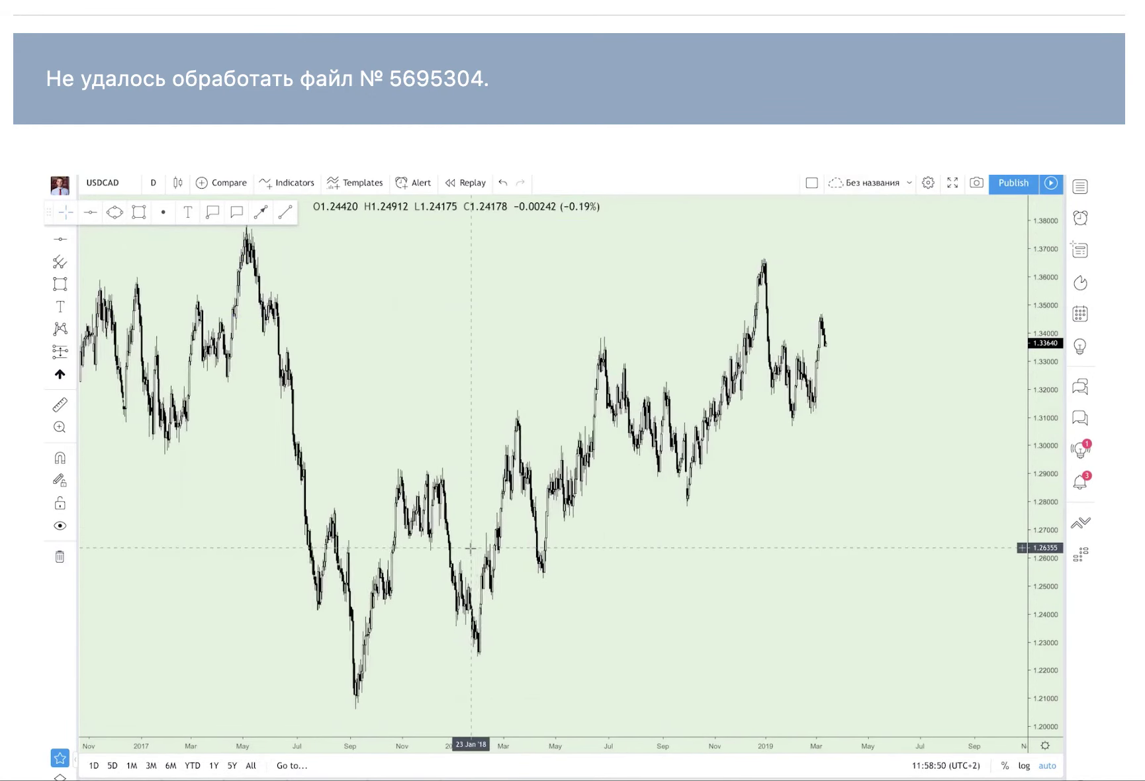
scroll(470, 548, "up", 8)
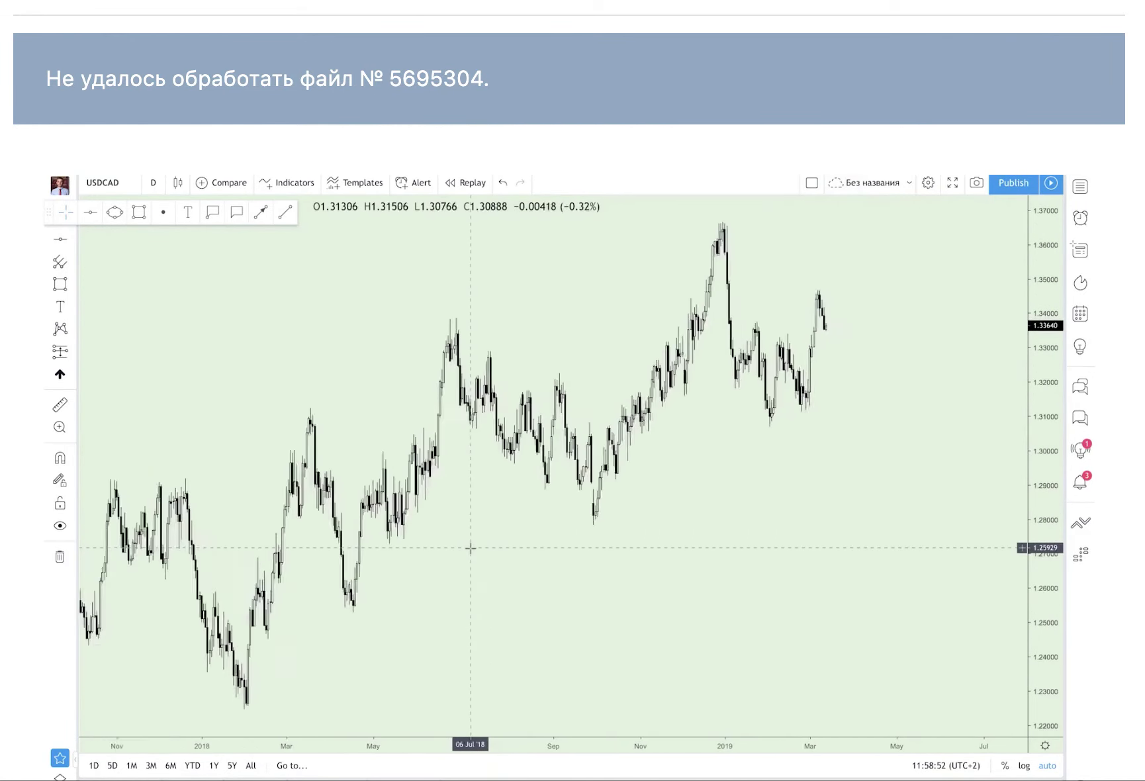
scroll(470, 548, "up", 2)
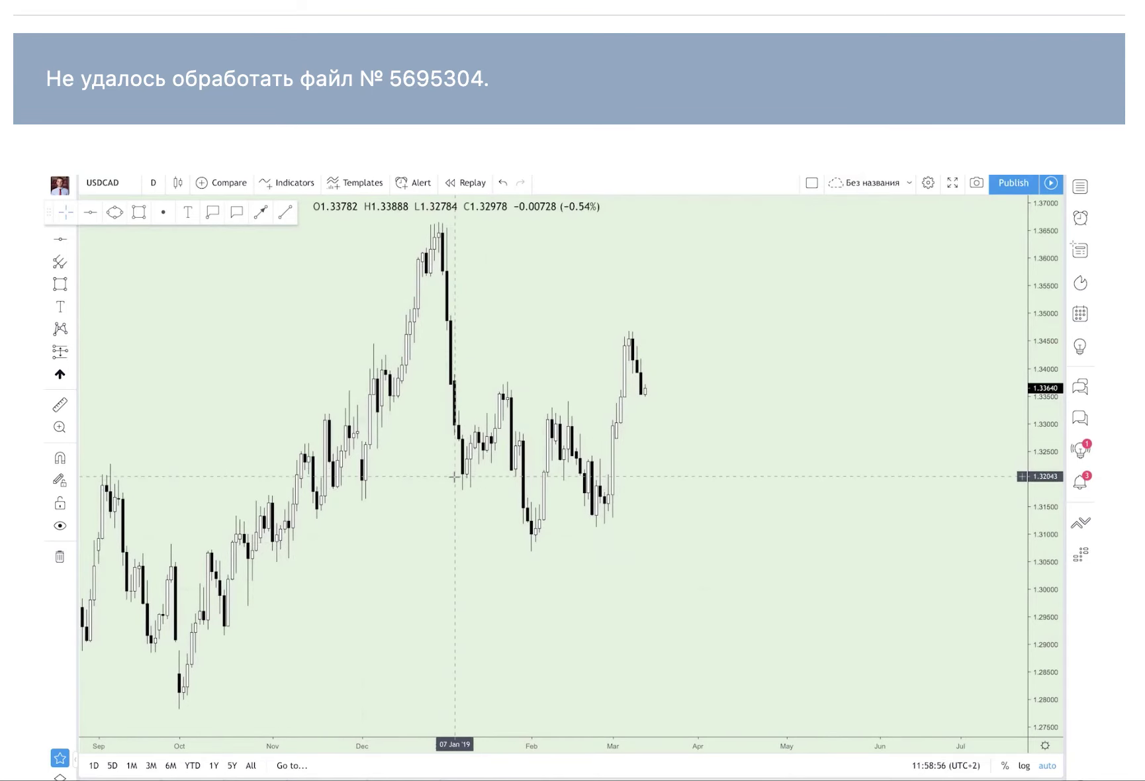
Switch USDCAD to the 4-hour timeframe and place a horizontal line at about 1.32063 along the late January low
left_click(153, 183)
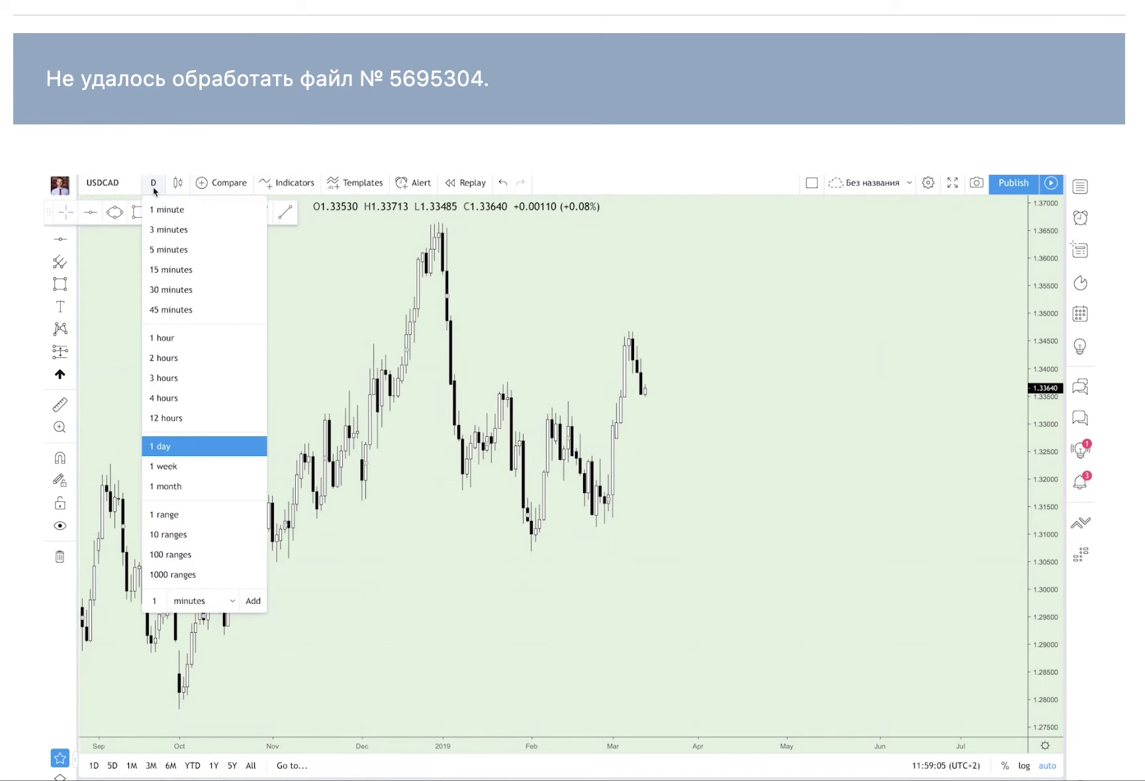
left_click(180, 401)
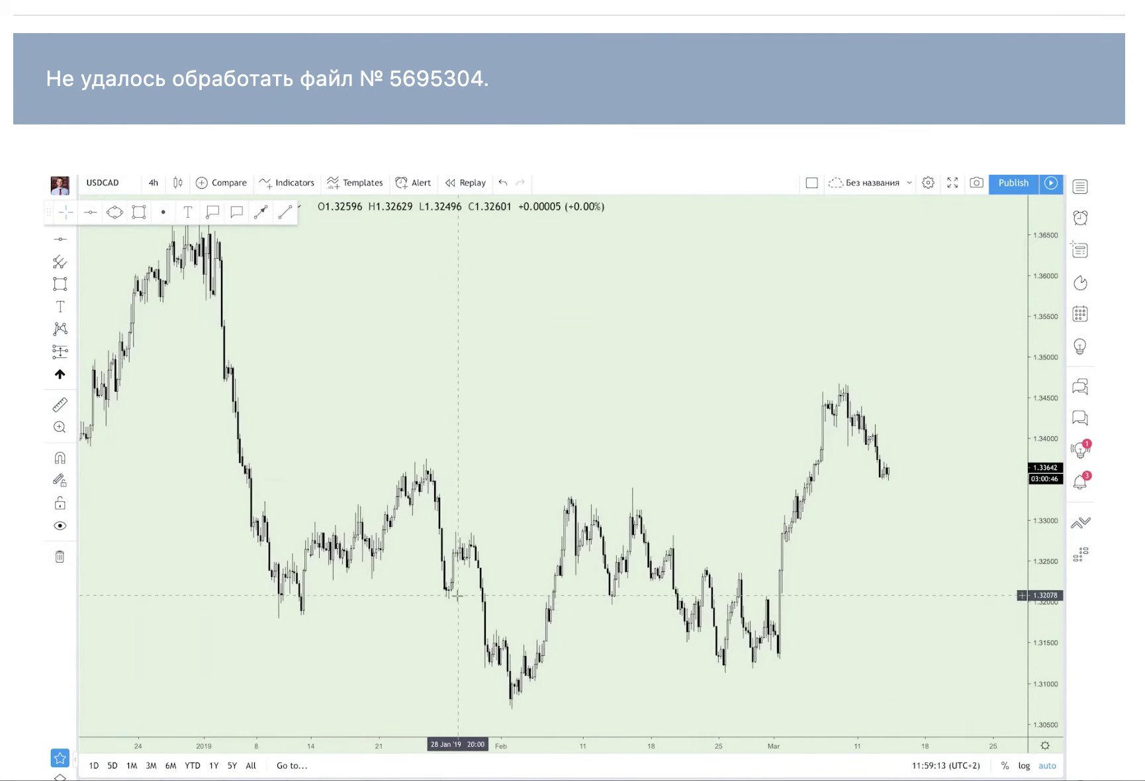
left_click(90, 212)
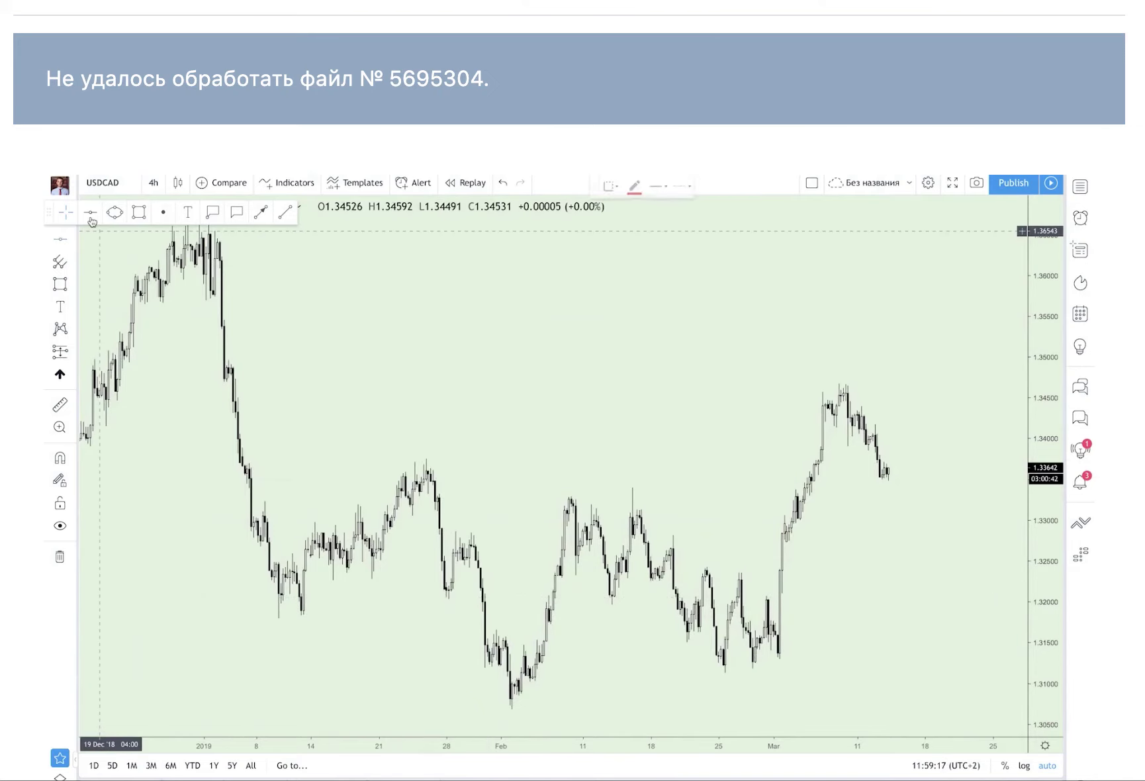
left_click(460, 596)
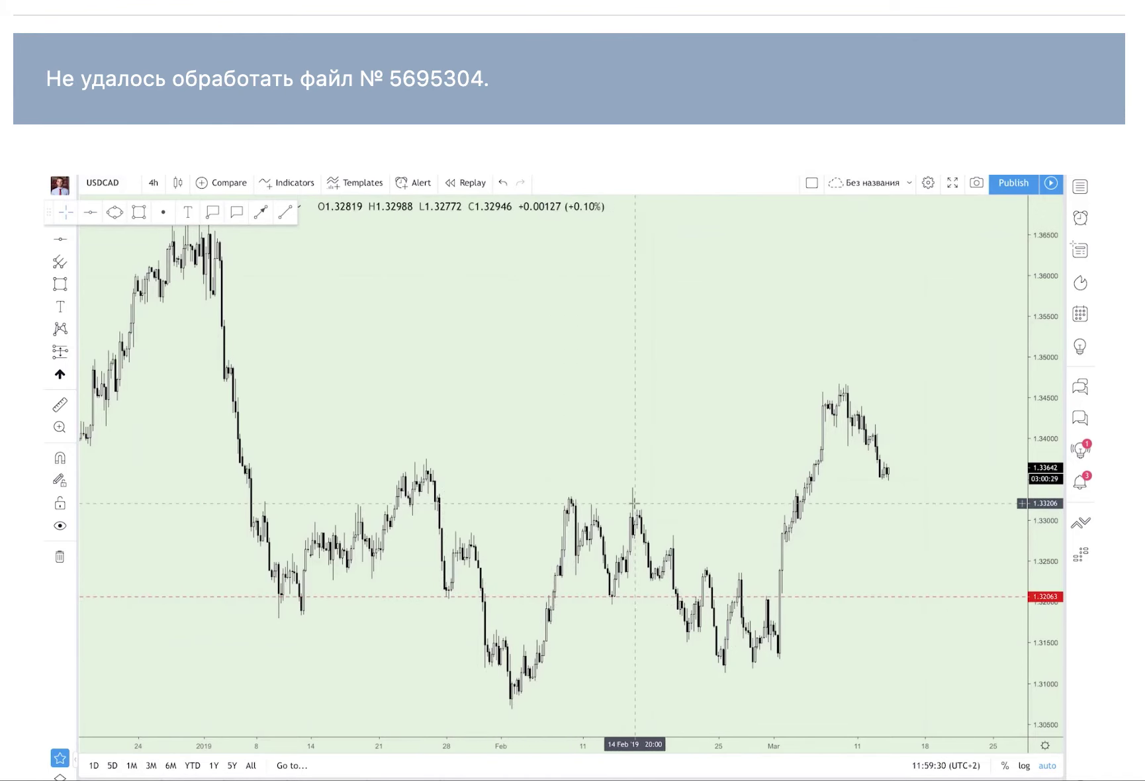
Draw a thin blue-violet filled rectangle along the USDCAD level from about 24 January to 15 February 2019
left_click(138, 212)
left_click(426, 595)
left_click(637, 600)
left_click(657, 188)
left_click(733, 222)
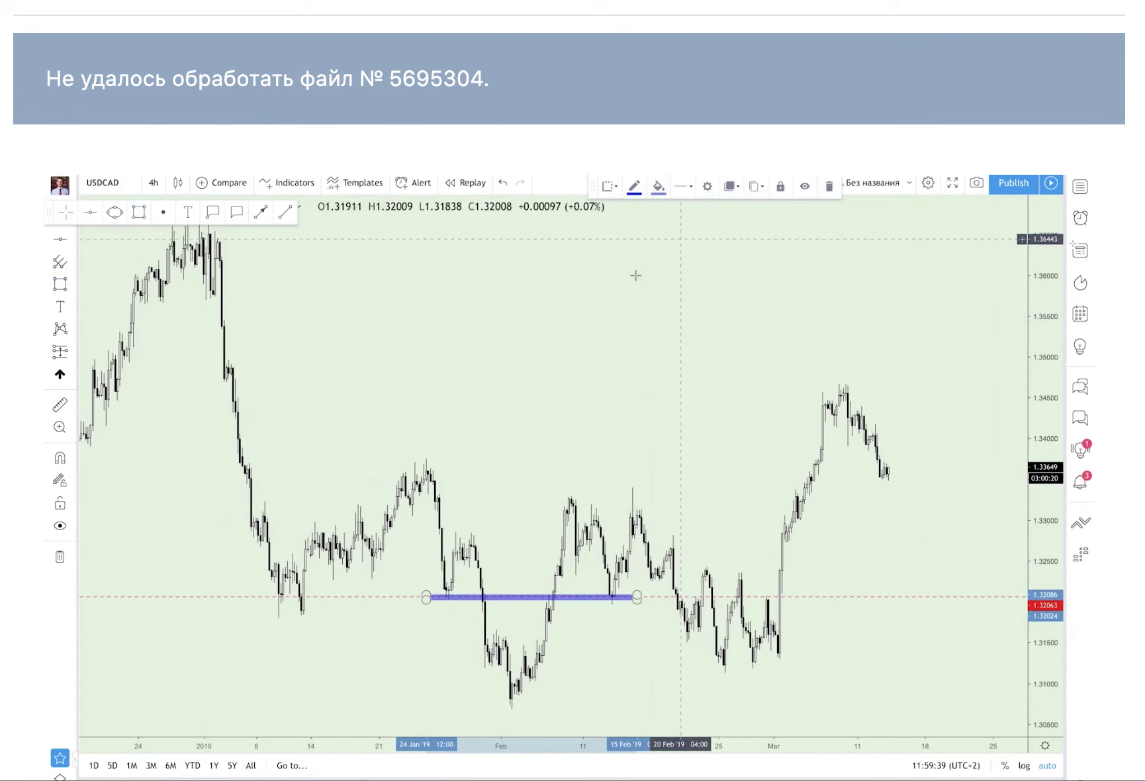
left_click(635, 274)
Sketch a long position entered at 1.32070 on 13 February 2019 with stop 1.31894 and target 1.33305, and delete it
left_click(616, 596)
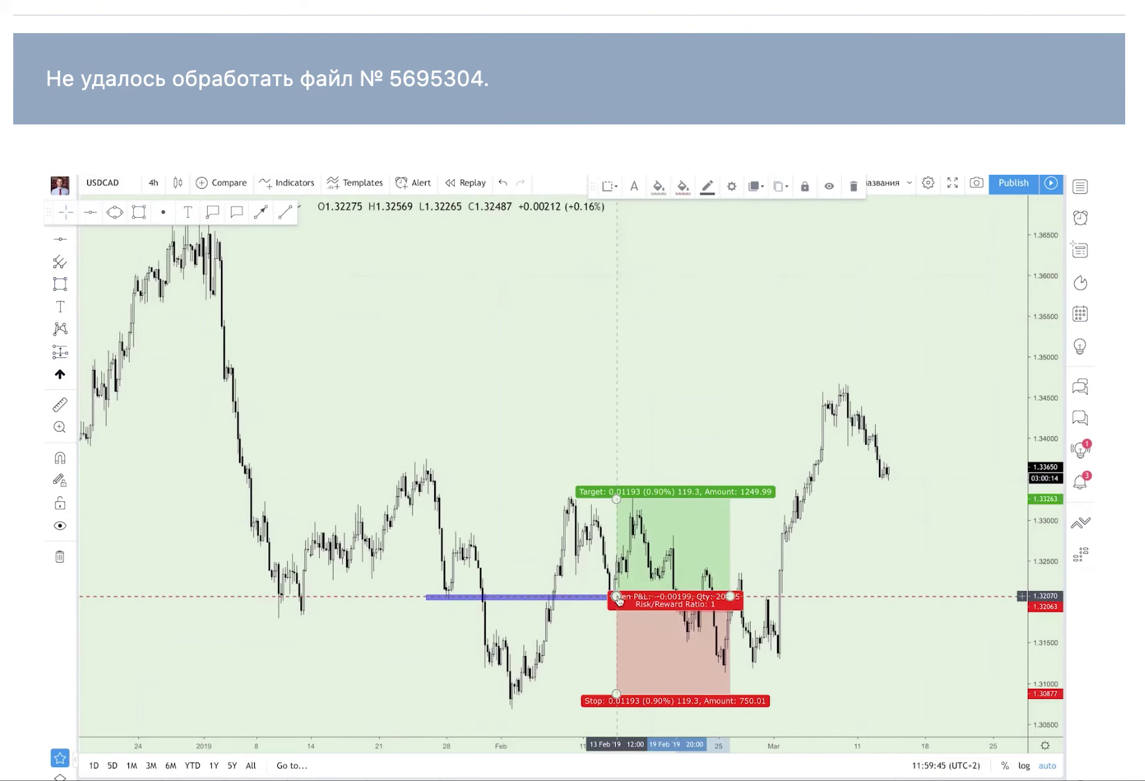
left_click_drag(619, 606, 618, 610)
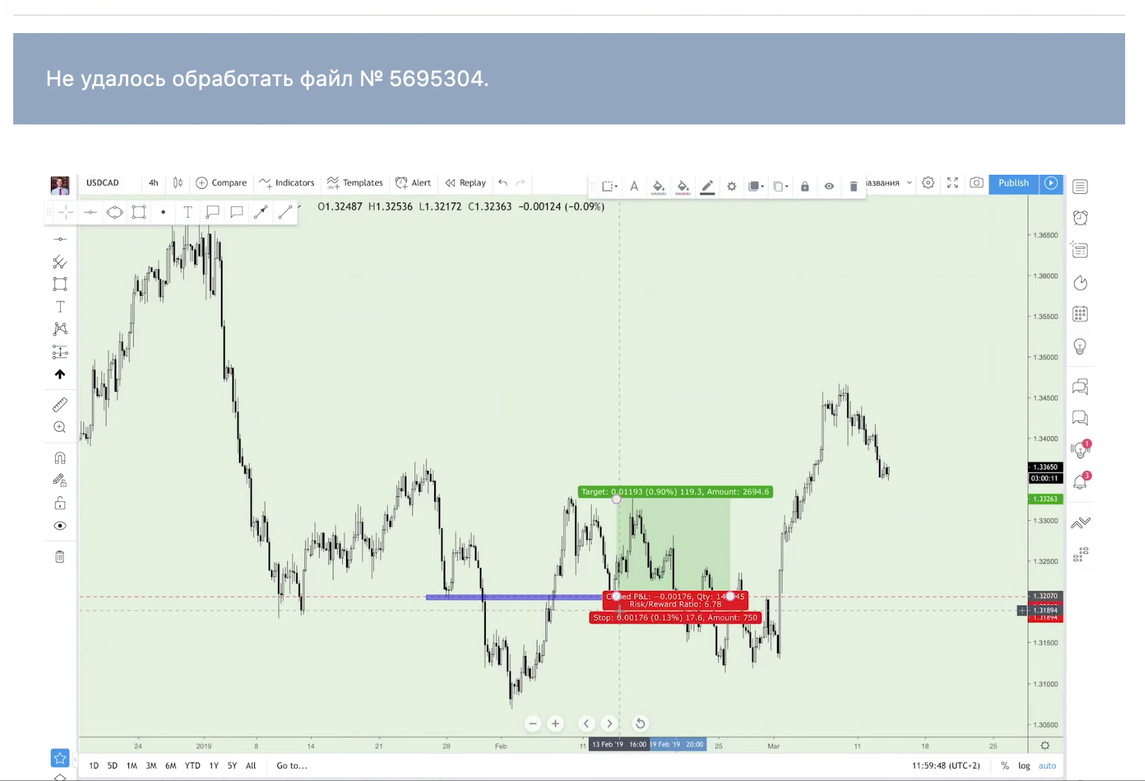
left_click(576, 638)
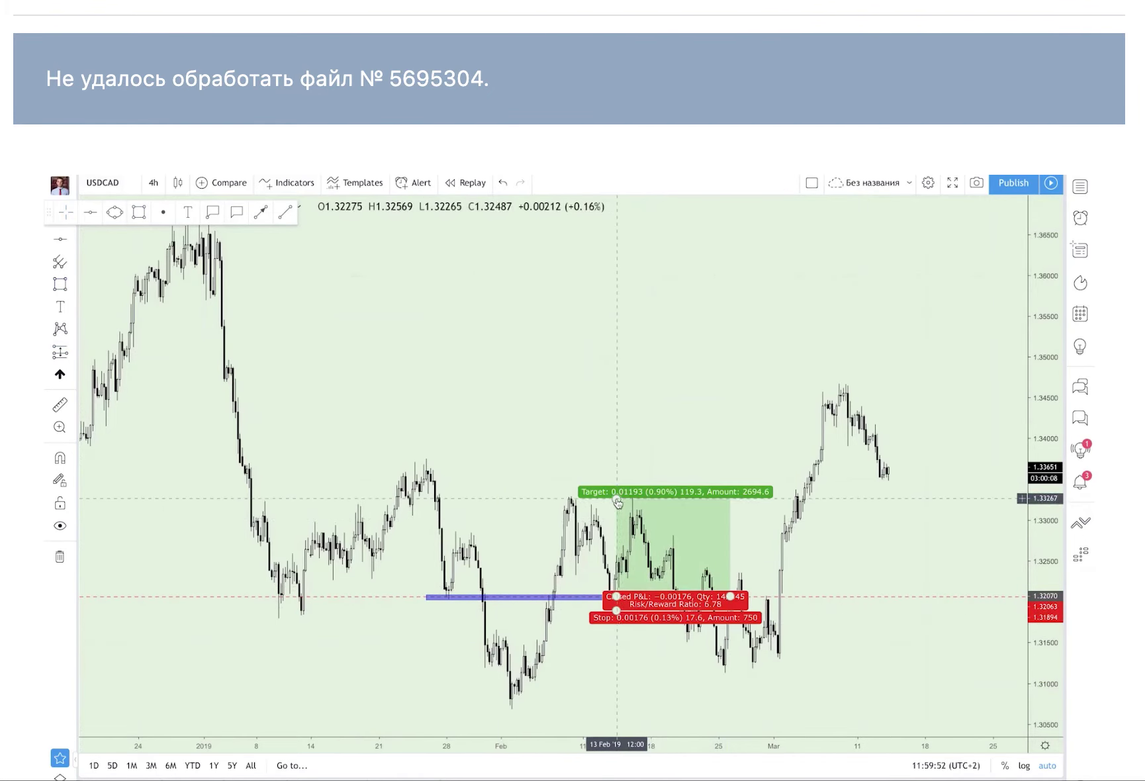
left_click_drag(619, 502, 618, 498)
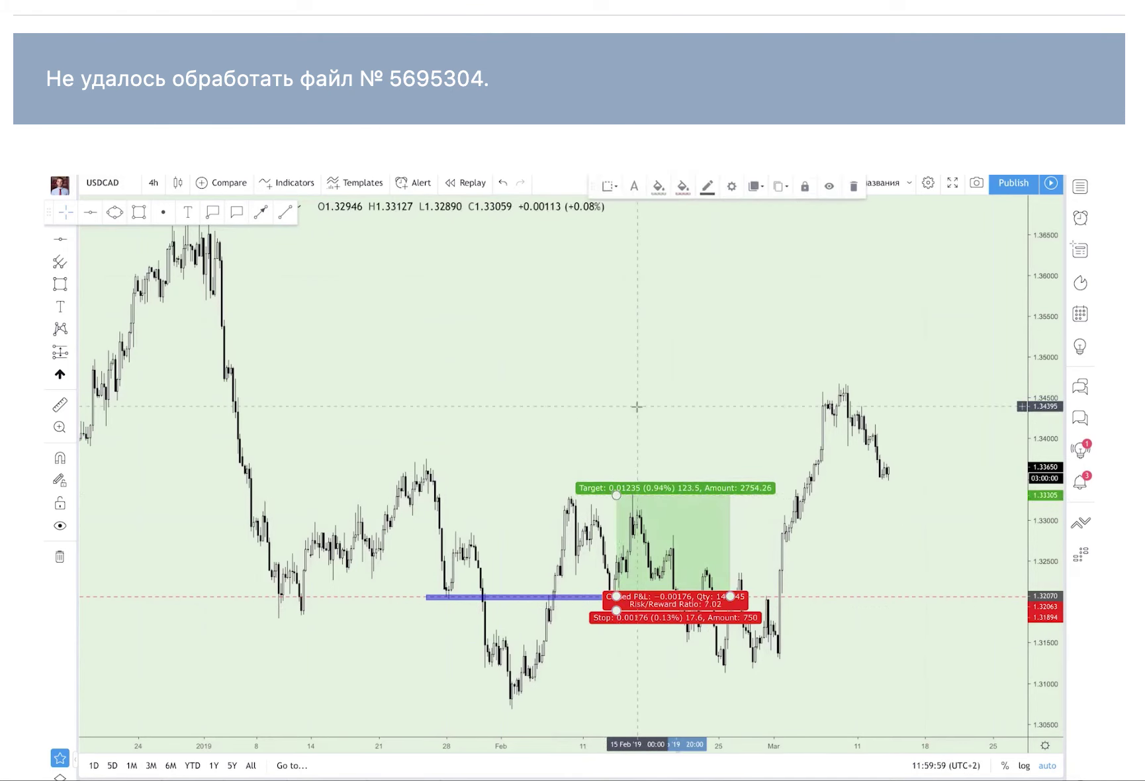
key("Delete")
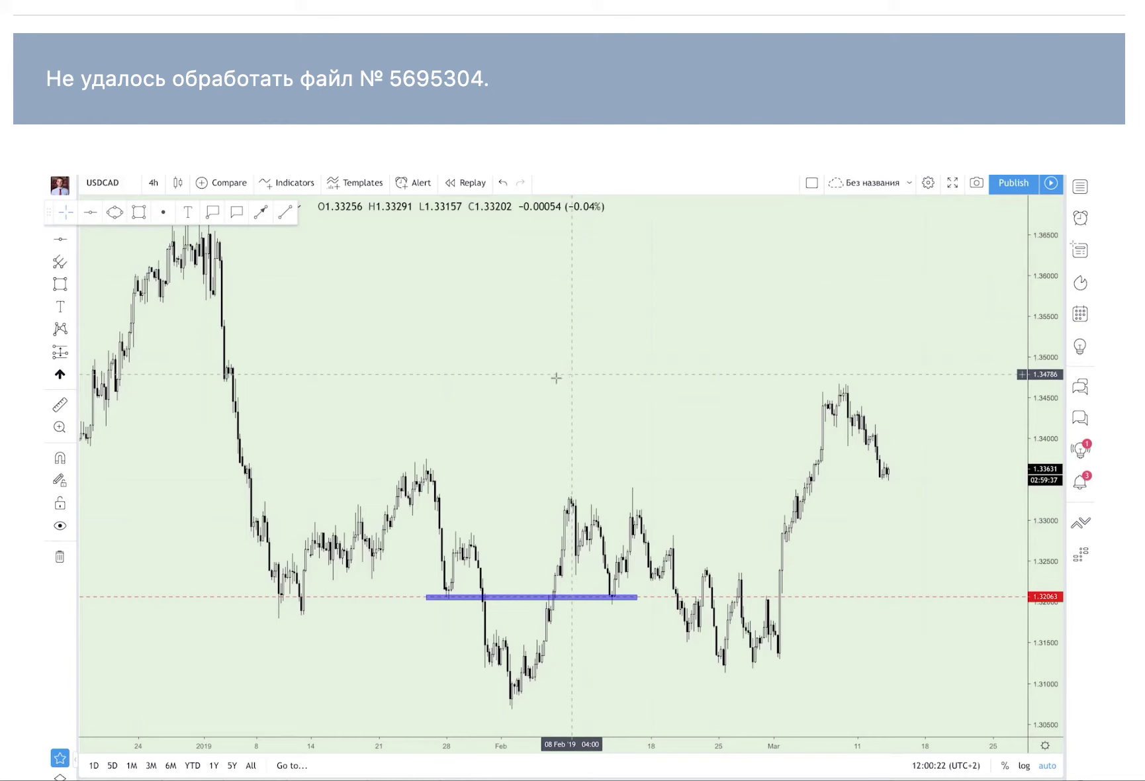
Change the chart symbol to WTICOUSD and enlarge its daily candles from late August 2018 to February 2019
left_click(127, 188)
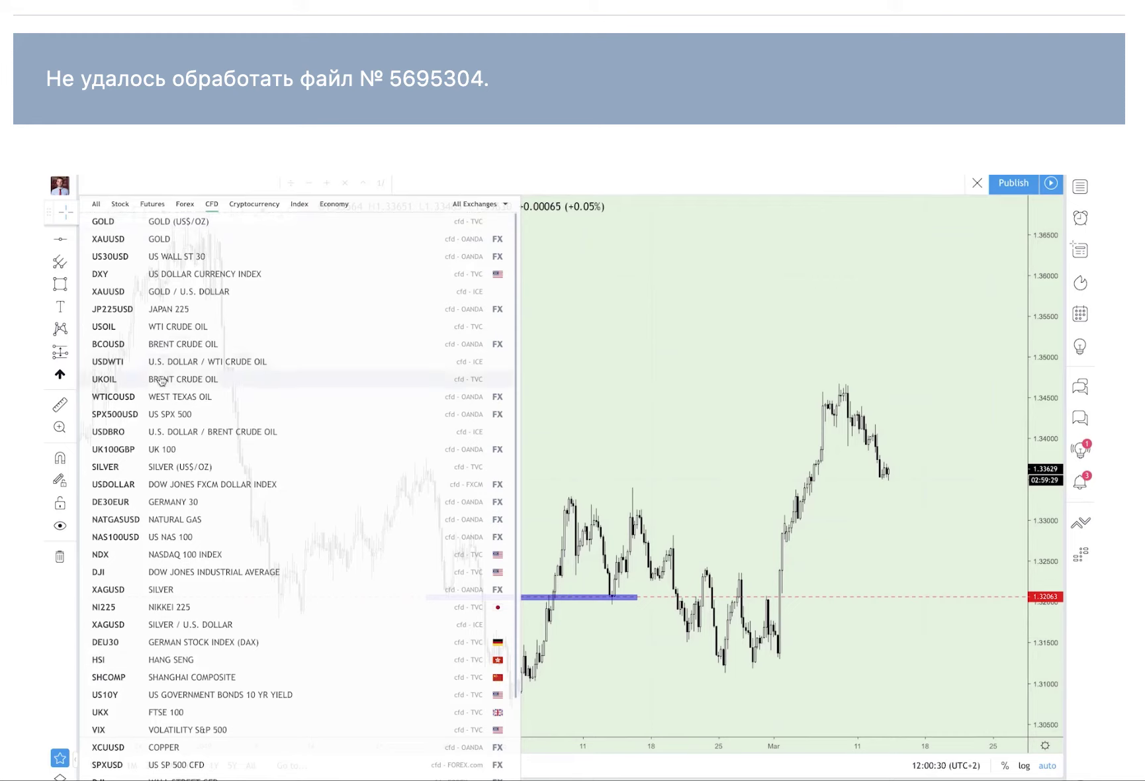
left_click(161, 399)
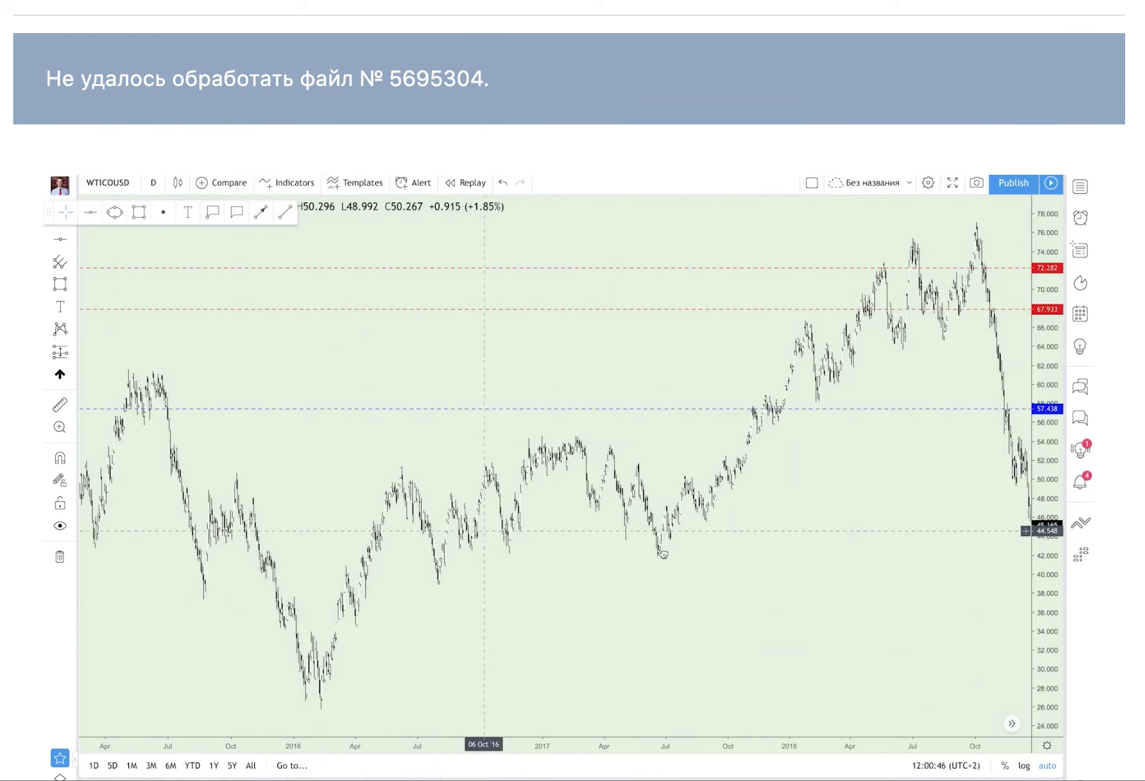
scroll(574, 522, "up", 6)
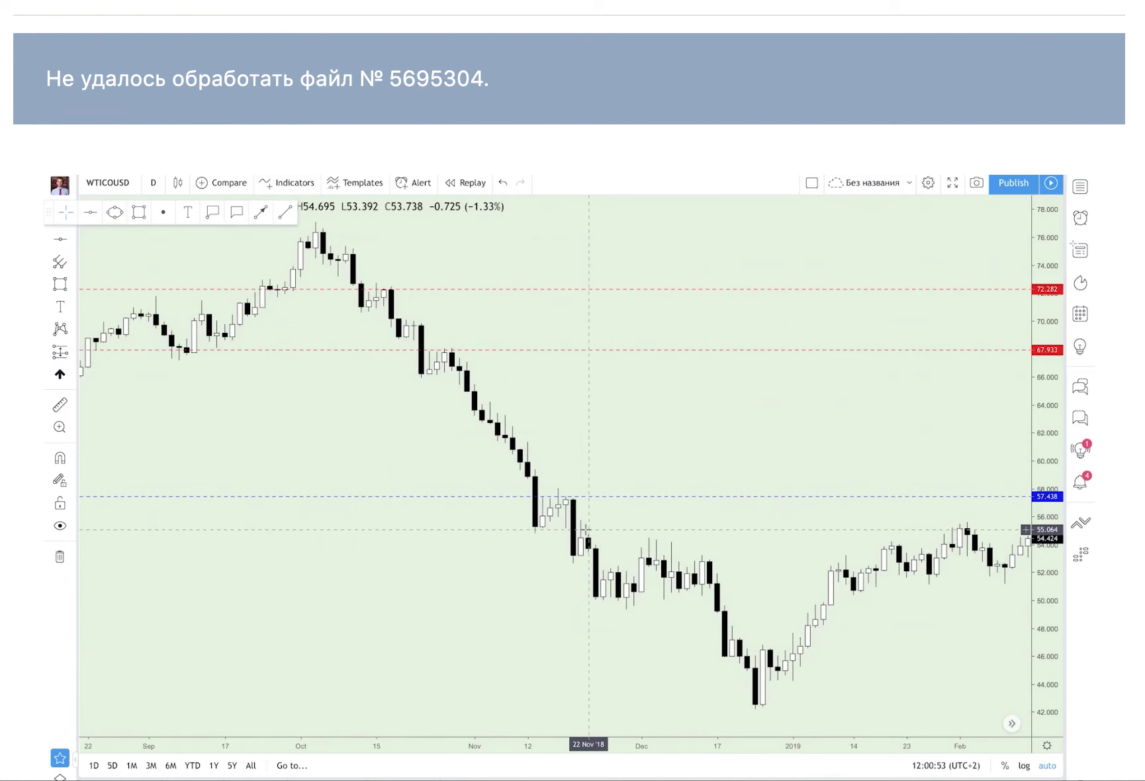
Place a horizontal line at about 54.795 and a thin blue rectangle along it from 9 November to 3 December 2018
left_click(90, 212)
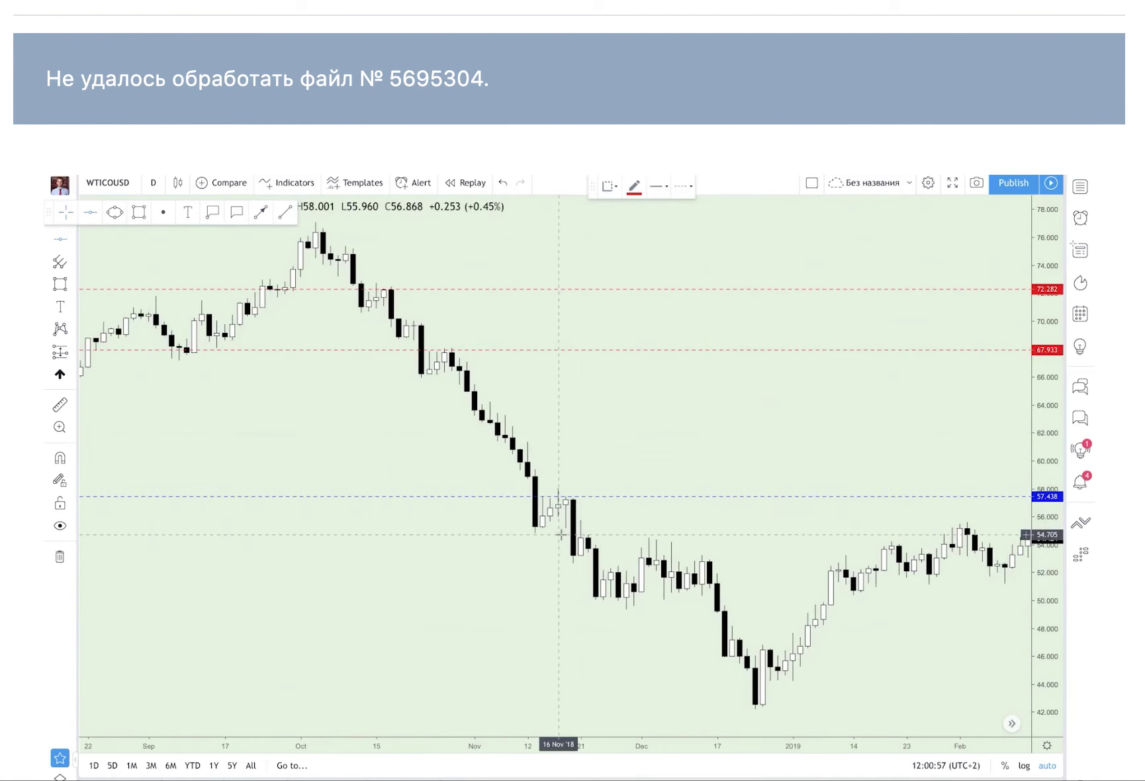
left_click(558, 533)
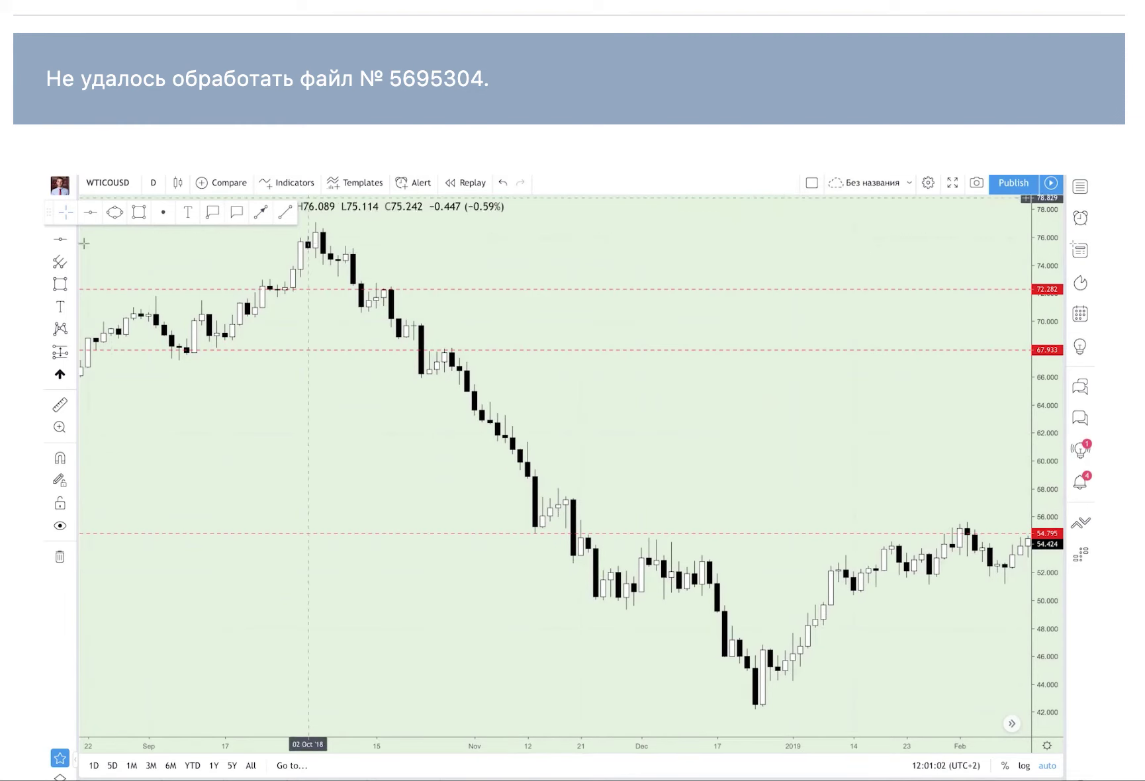
left_click(136, 215)
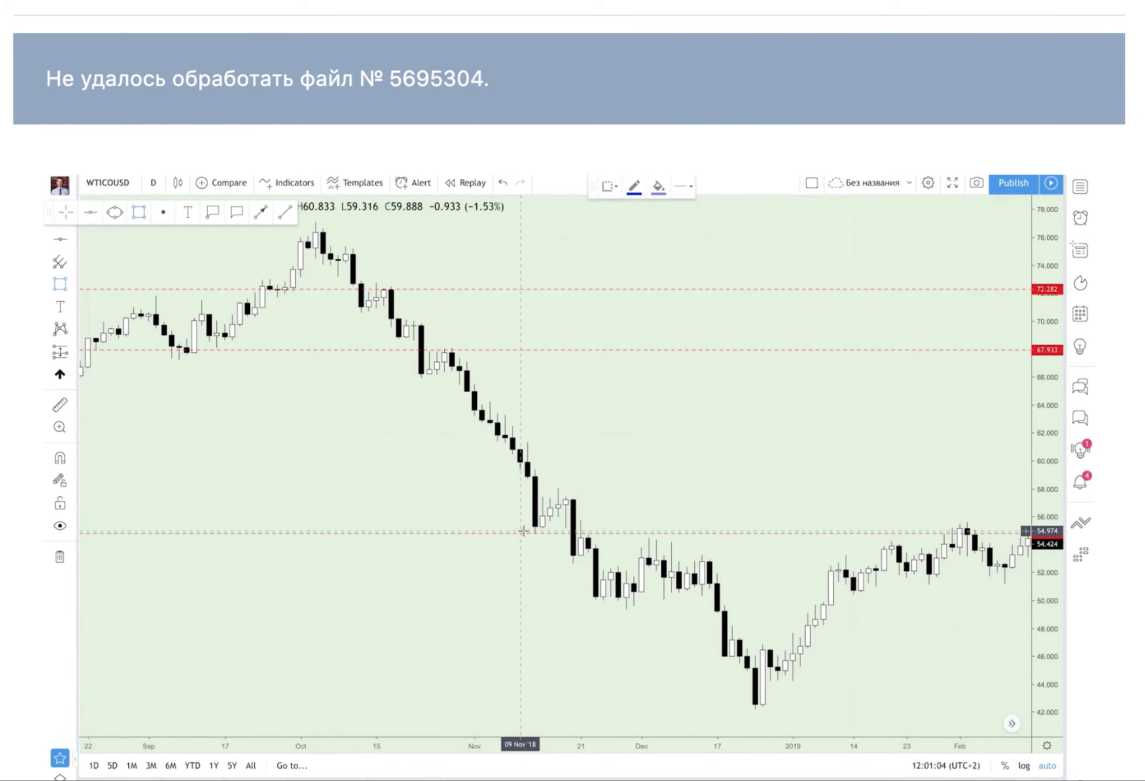
left_click_drag(520, 531, 641, 552)
double_click(611, 551)
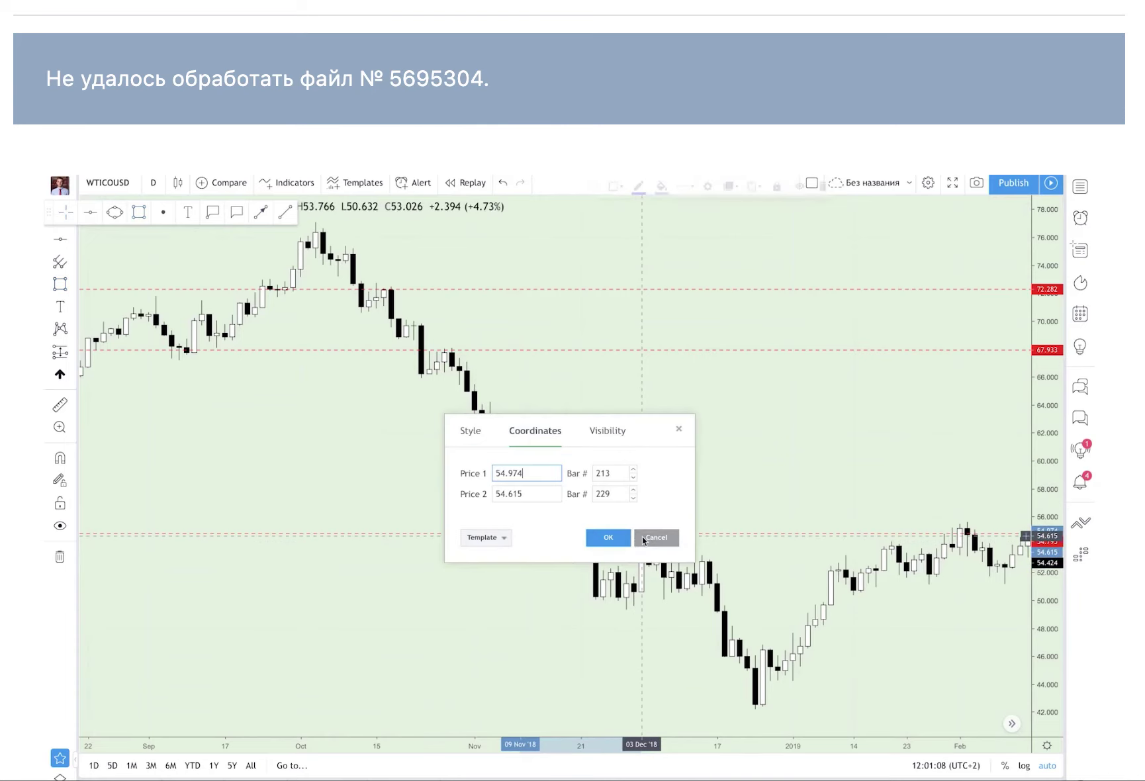
key("Return")
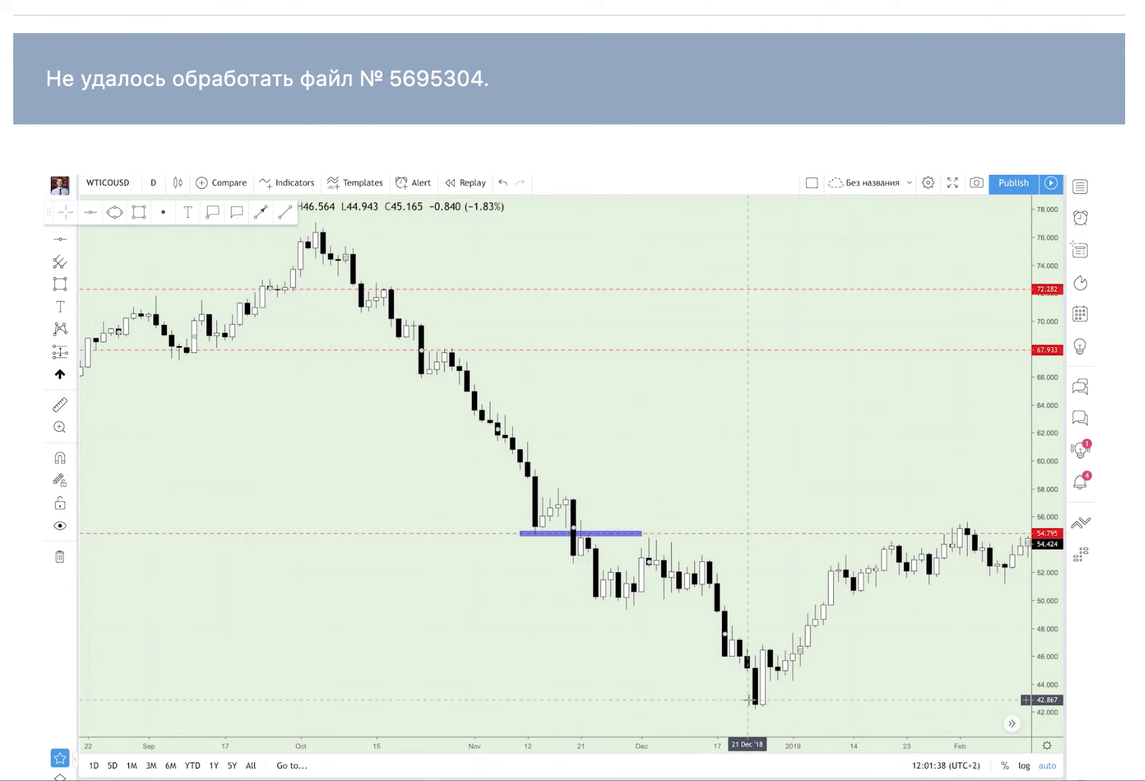
Switch the WTICOUSD chart from daily to 4-hour candles
scroll(842, 625, "right", 3)
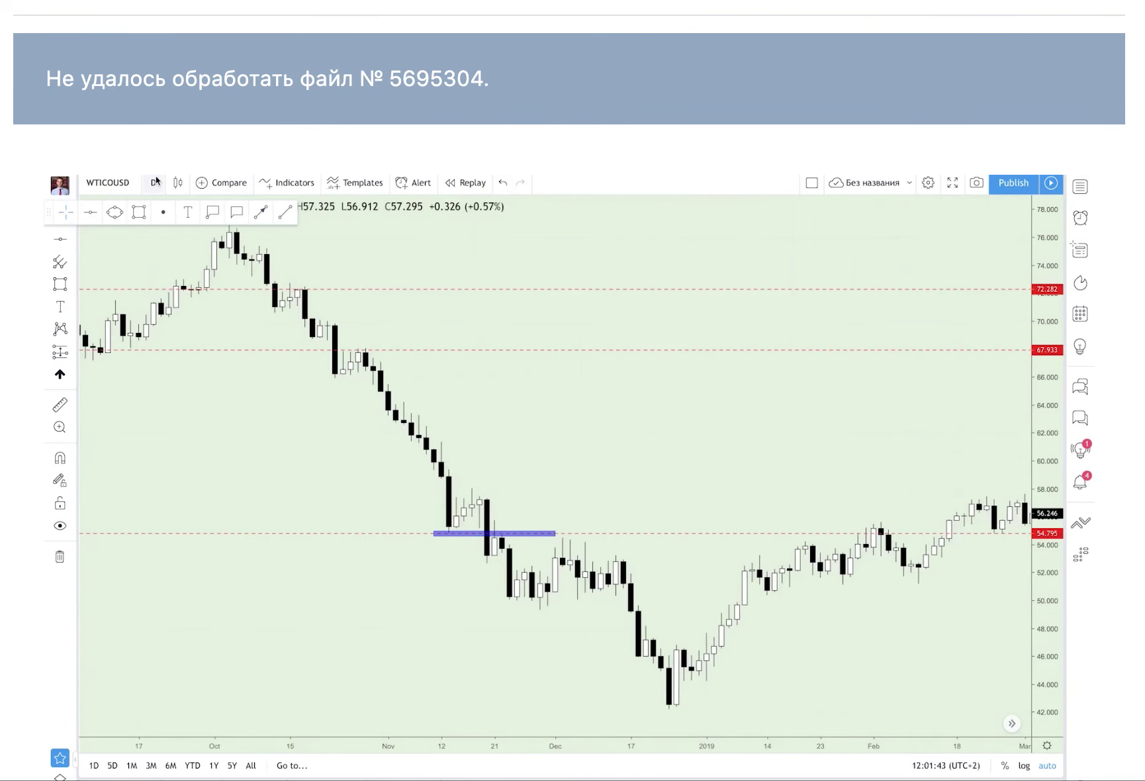
left_click(153, 183)
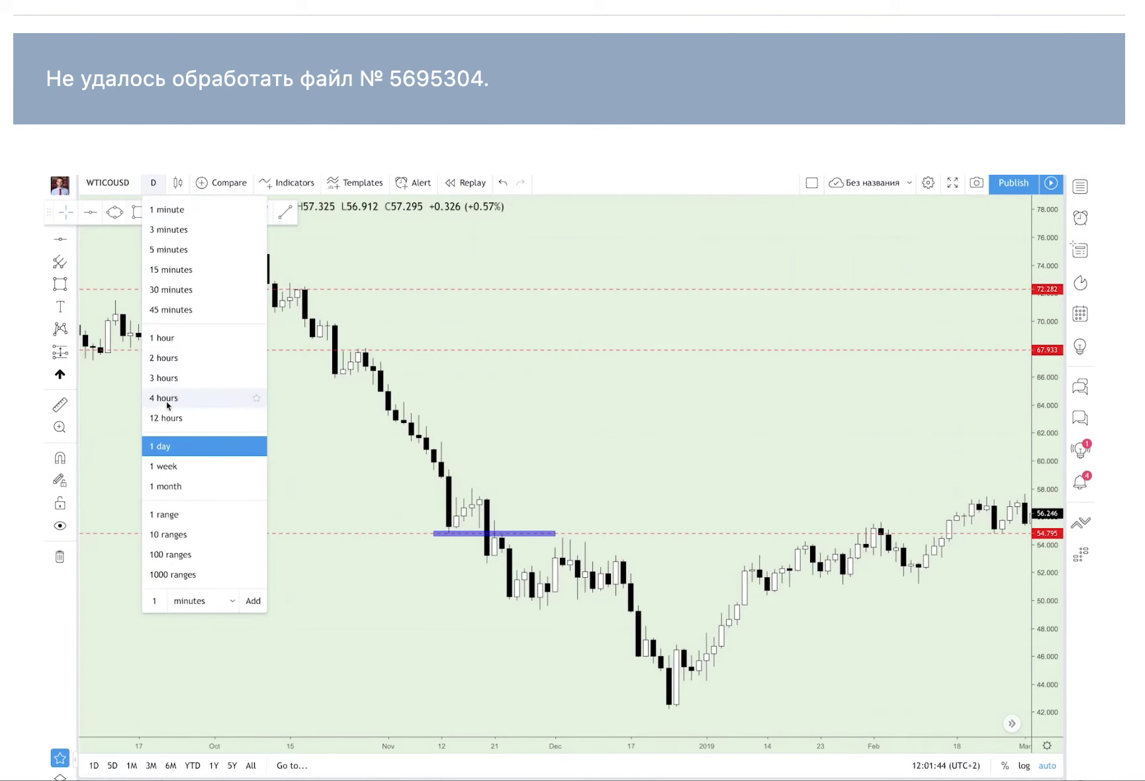
left_click(167, 400)
scroll(539, 564, "down", 10)
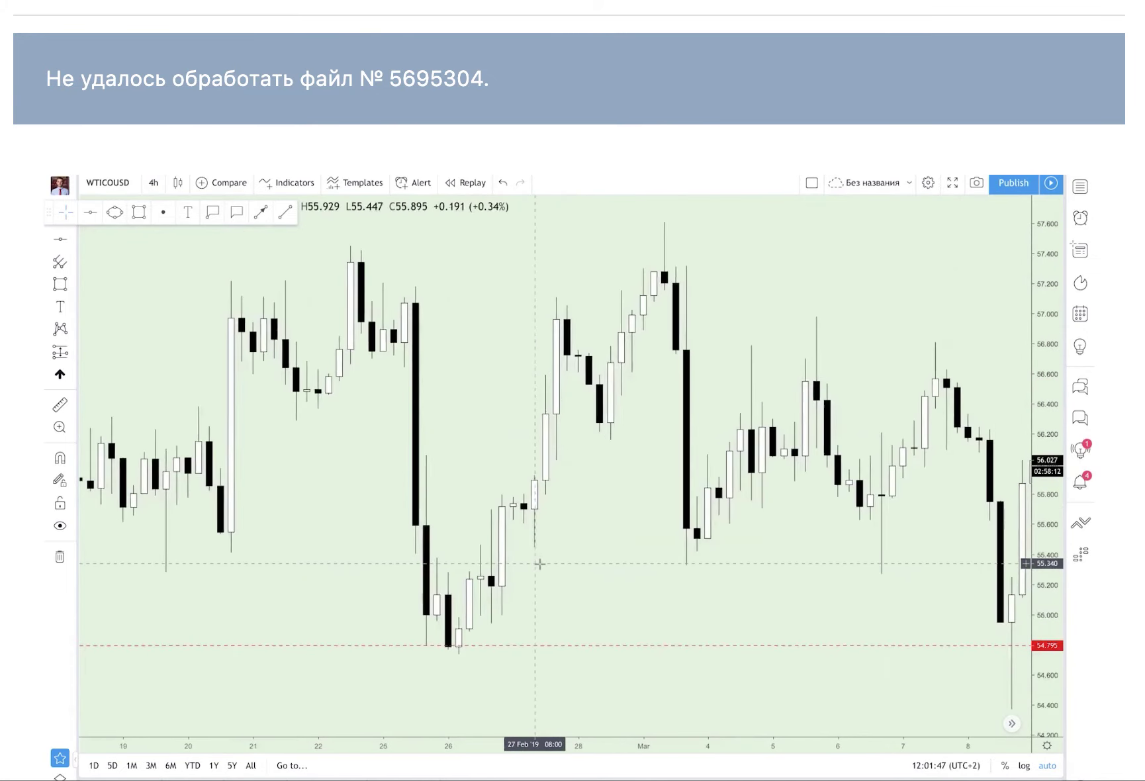
Move the horizontal line lying on the blue rectangle of November 2018 down to 52.277
scroll(571, 588, "left", 10)
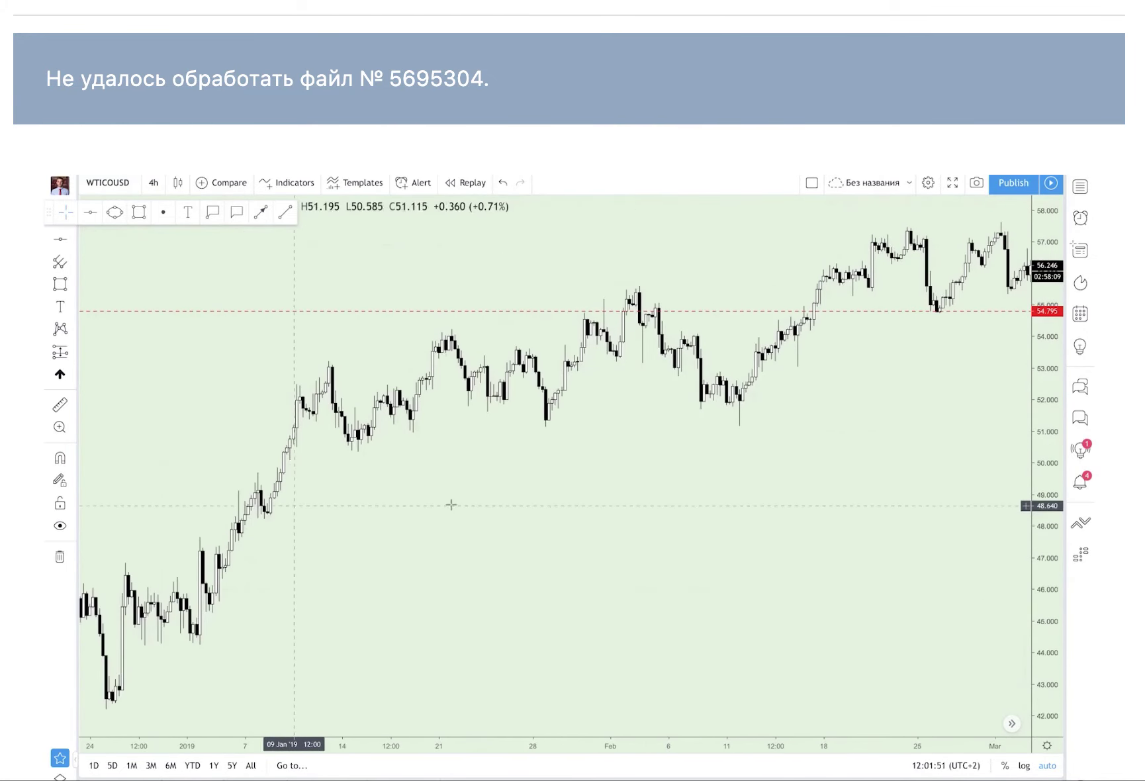
scroll(658, 464, "left", 8)
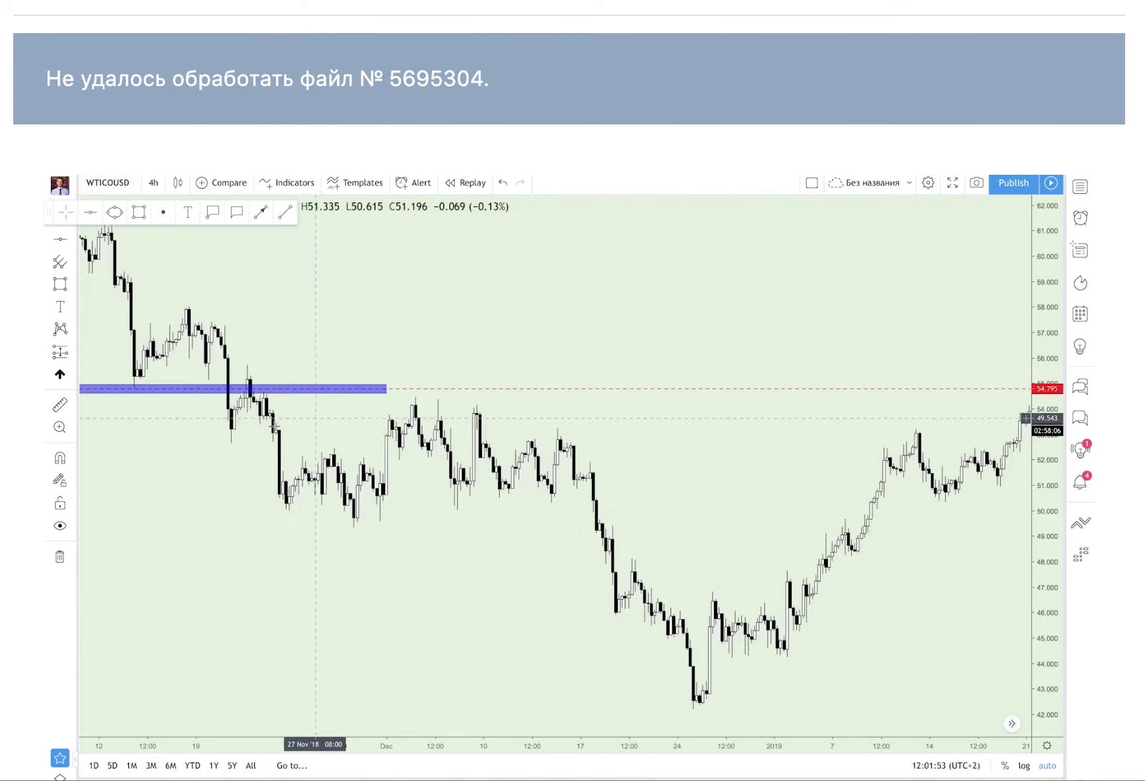
scroll(439, 439, "left", 10)
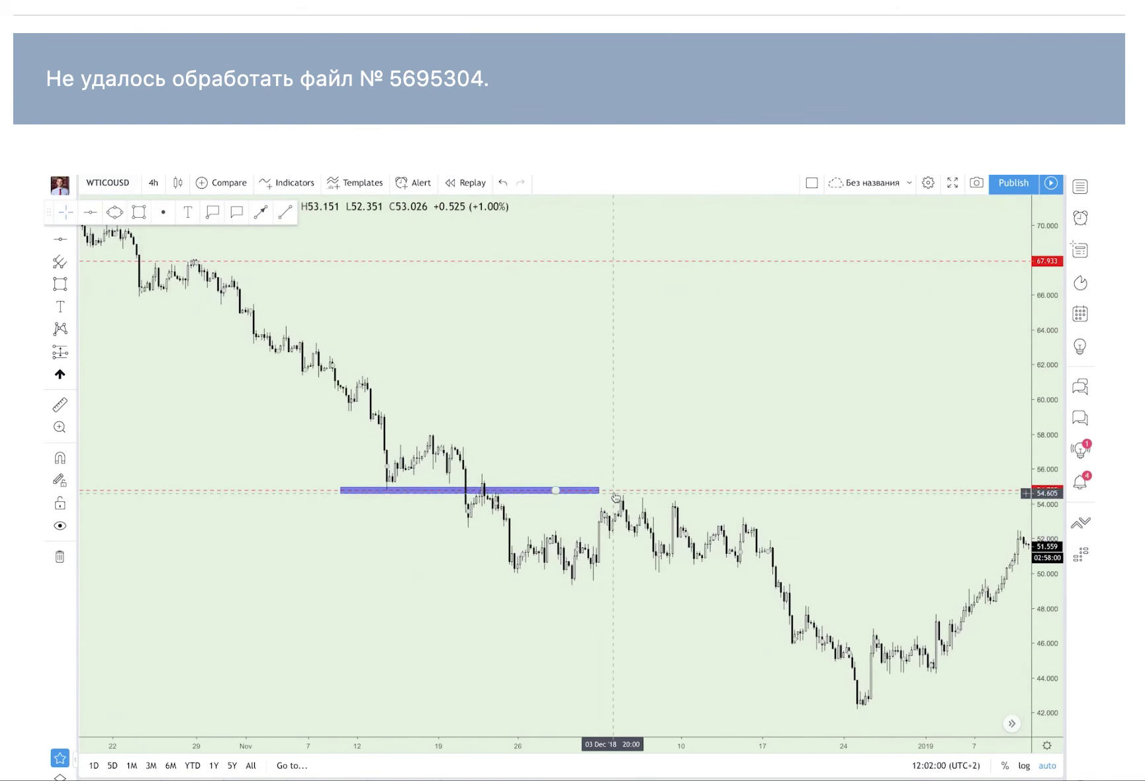
left_click_drag(605, 490, 609, 515)
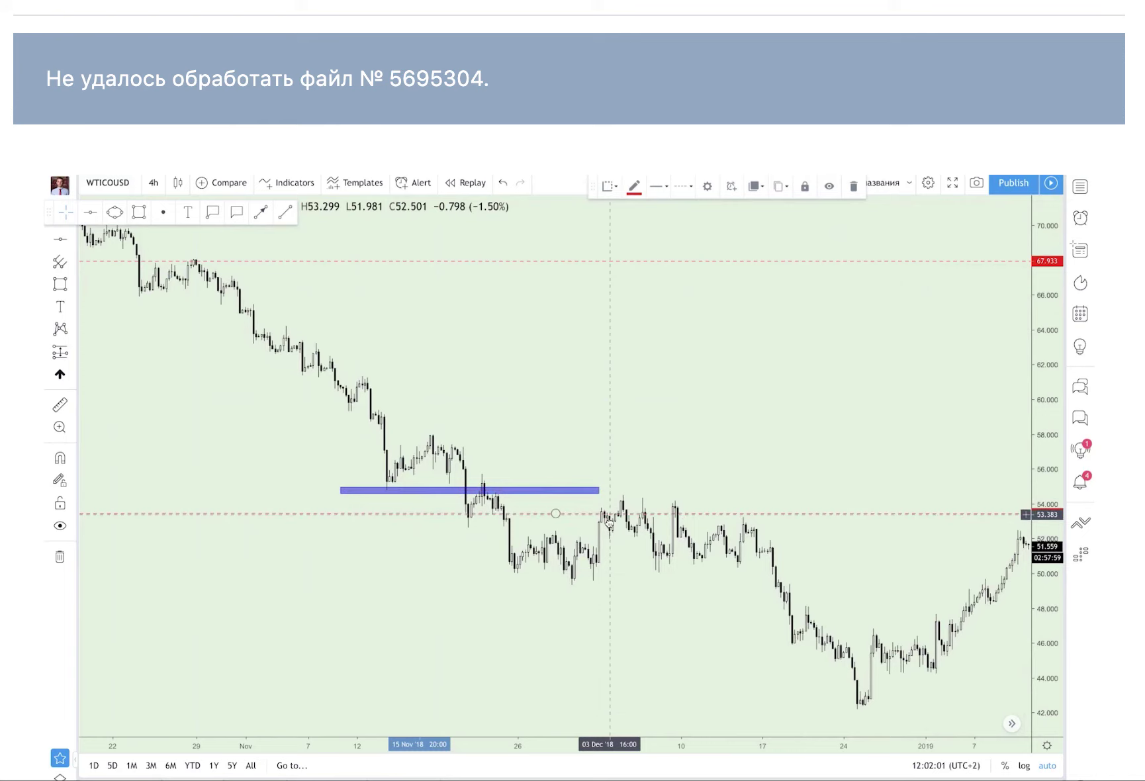
left_click(623, 561)
Examine the 4-hour oil candles around the blue rectangle and the lowered line from mid-November to late December 2018
scroll(630, 569, "up", 5)
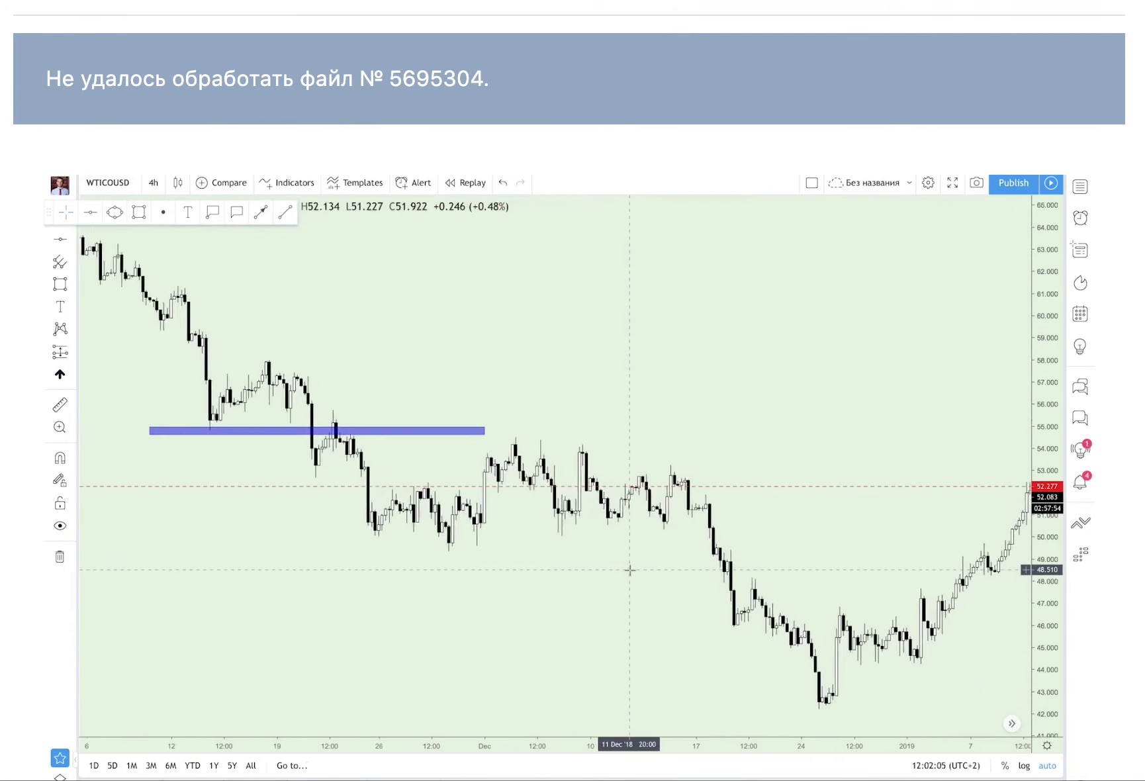
scroll(630, 570, "up", 1)
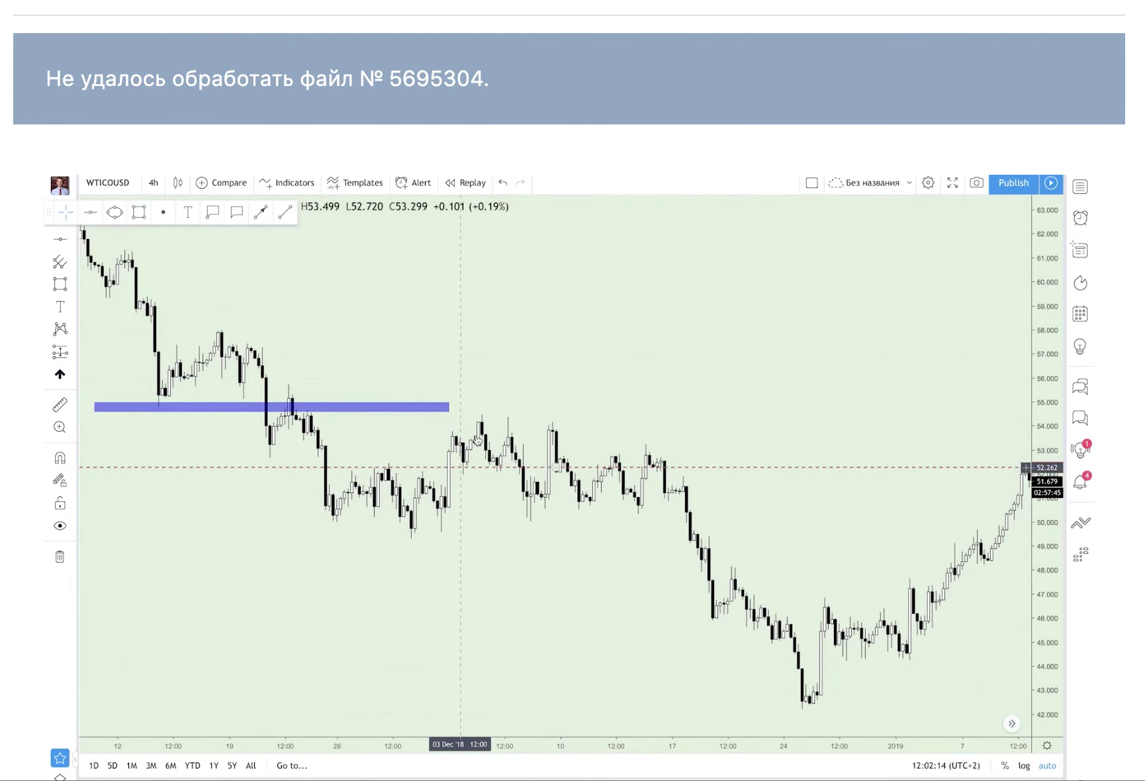
scroll(476, 471, "up", 1)
scroll(475, 471, "up", 2)
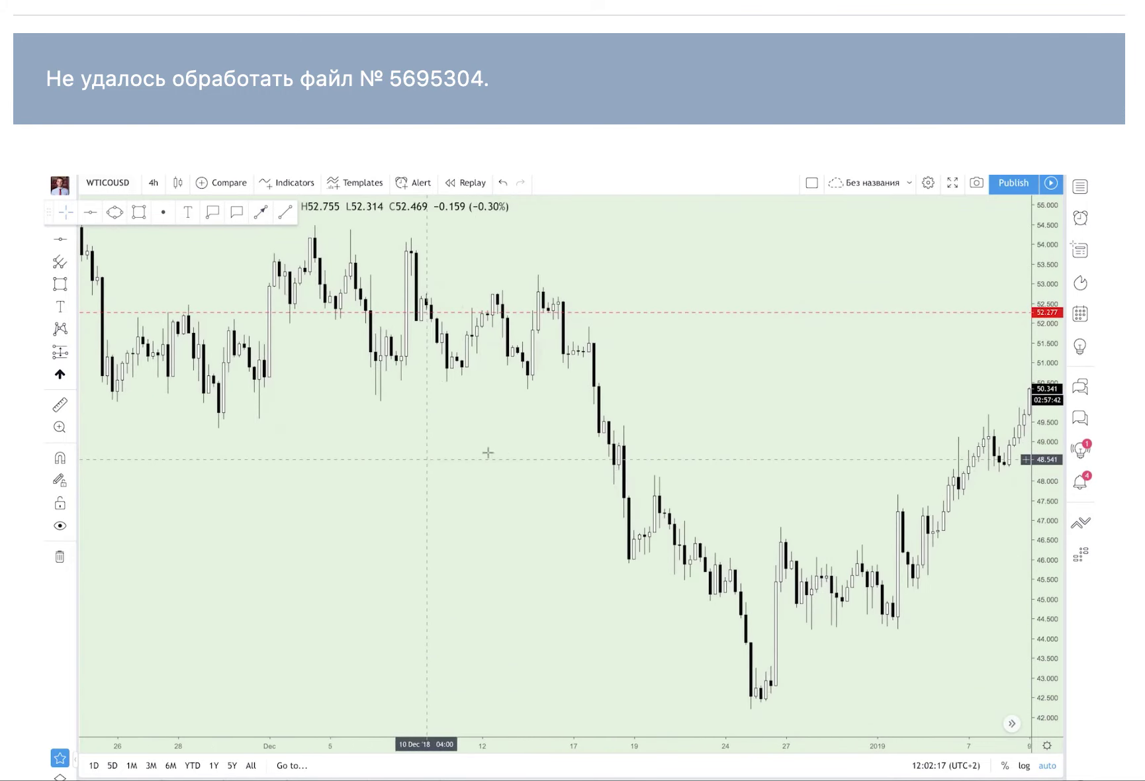
scroll(486, 453, "left", 3)
scroll(604, 455, "up", 3)
scroll(650, 427, "left", 3)
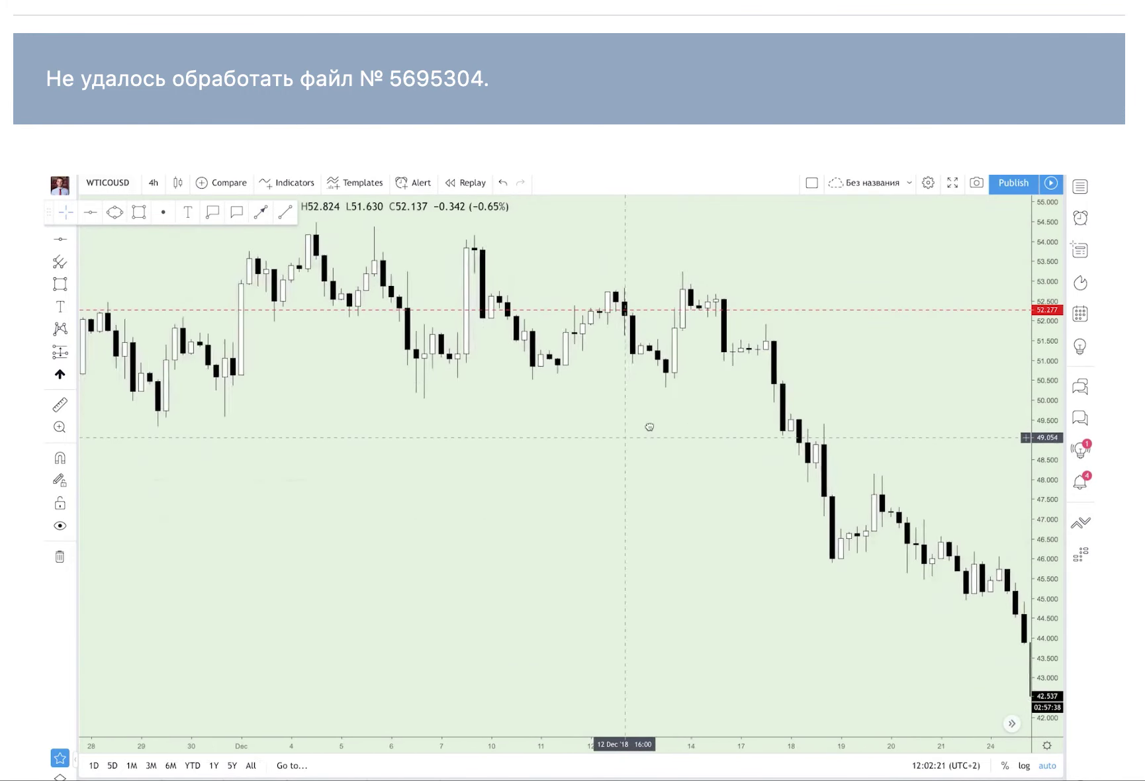
left_click_drag(342, 416, 735, 440)
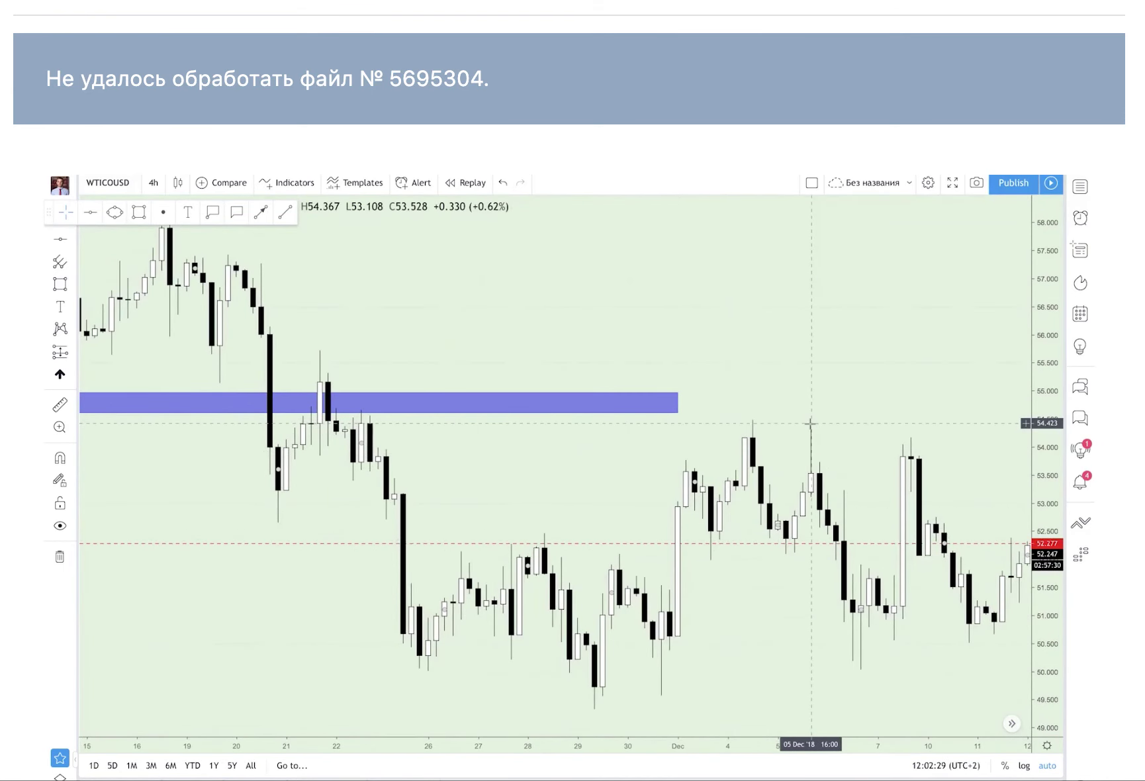
Find SP 500, load the US SP 500 CFD (SPXUSD) and set its chart interval to 1 day
left_click(133, 183)
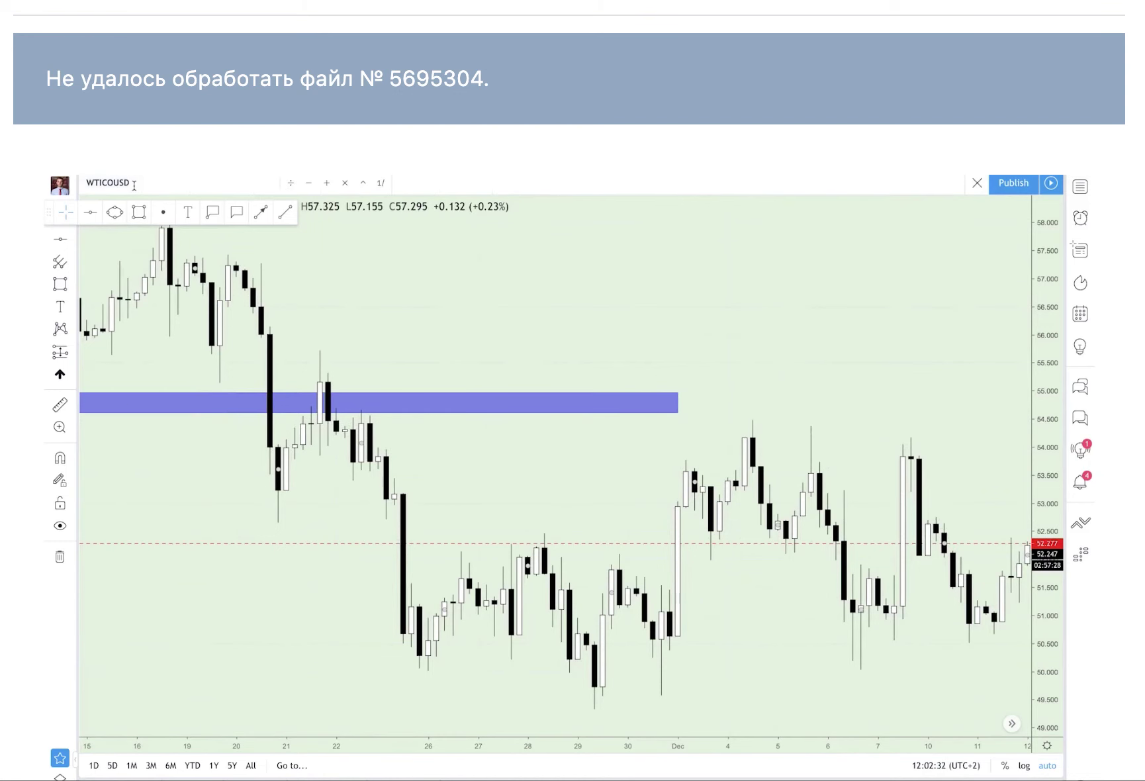
key("BackSpace")
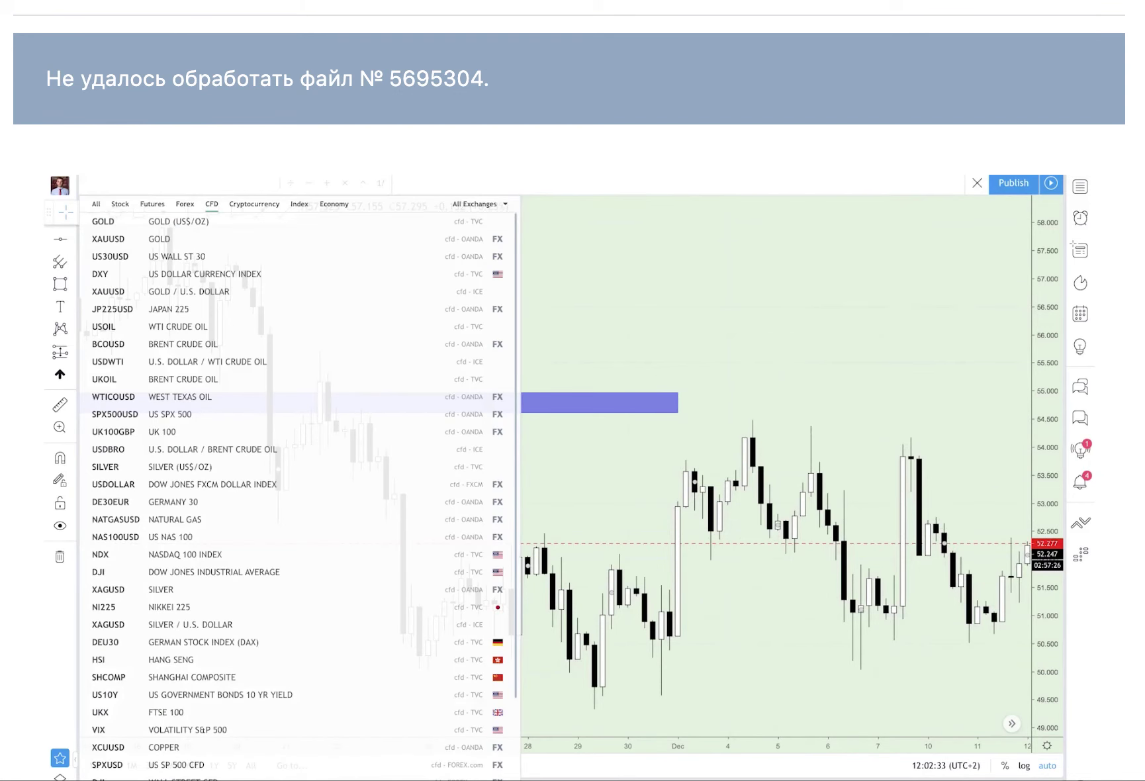
type("SP")
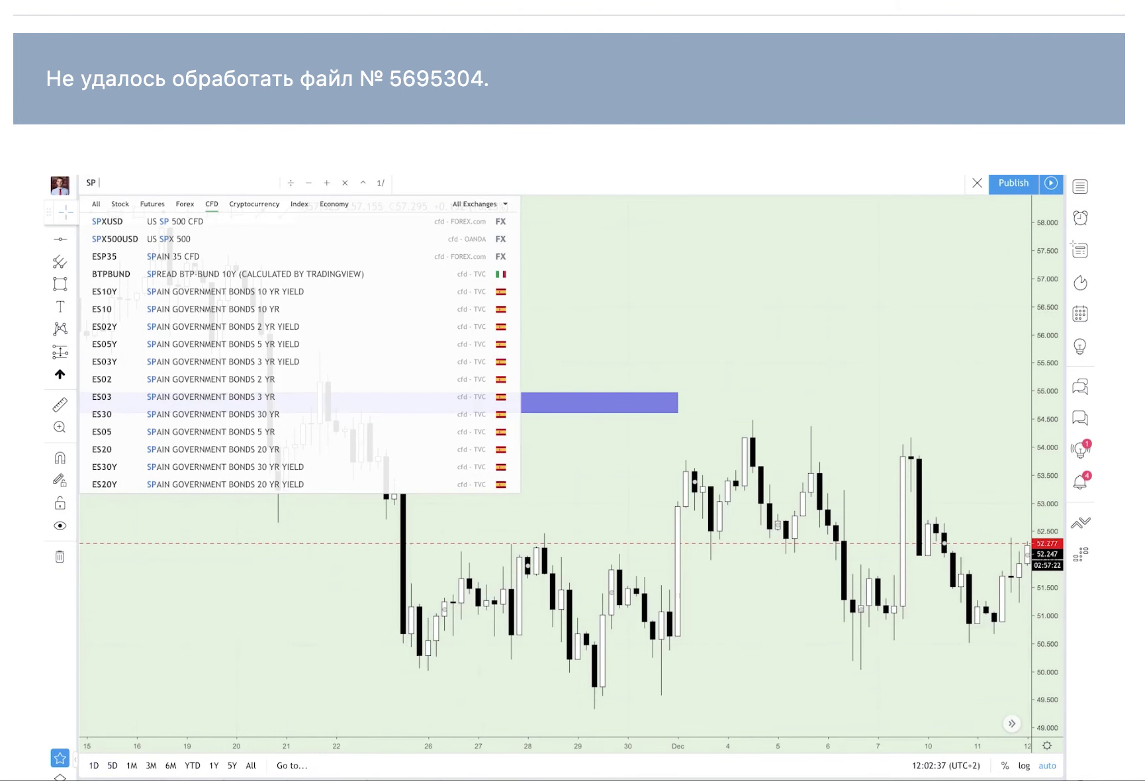
type(" 500")
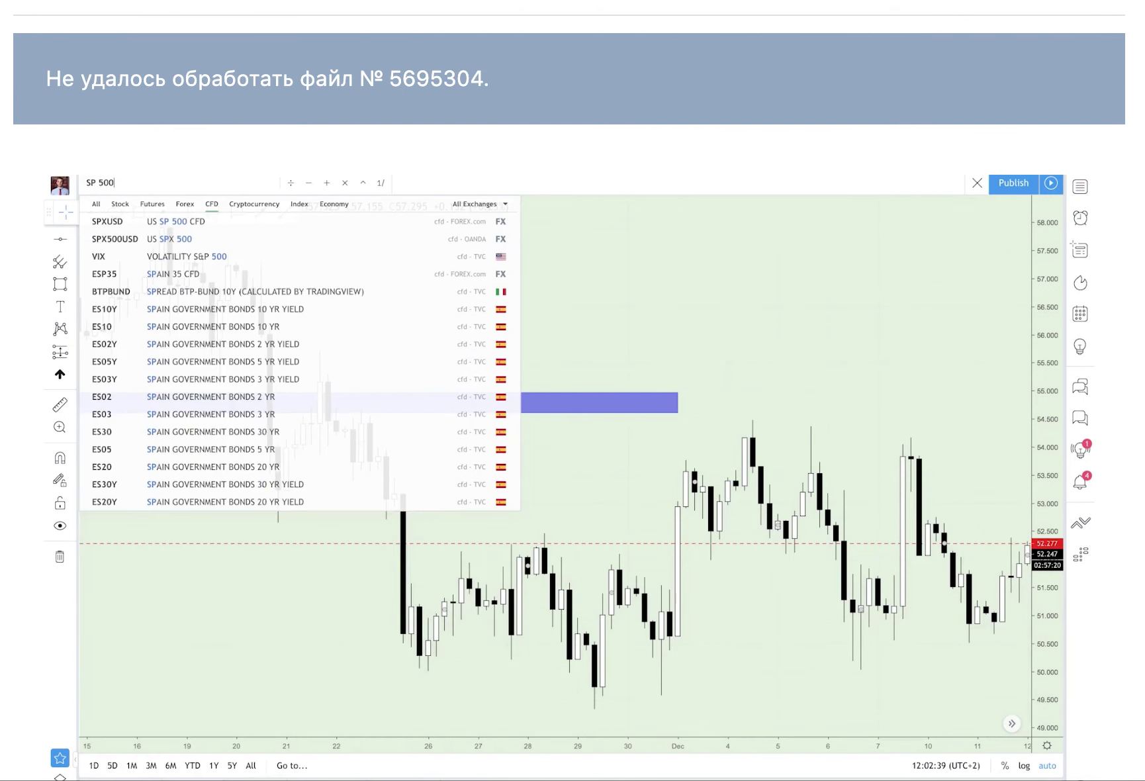
left_click(193, 228)
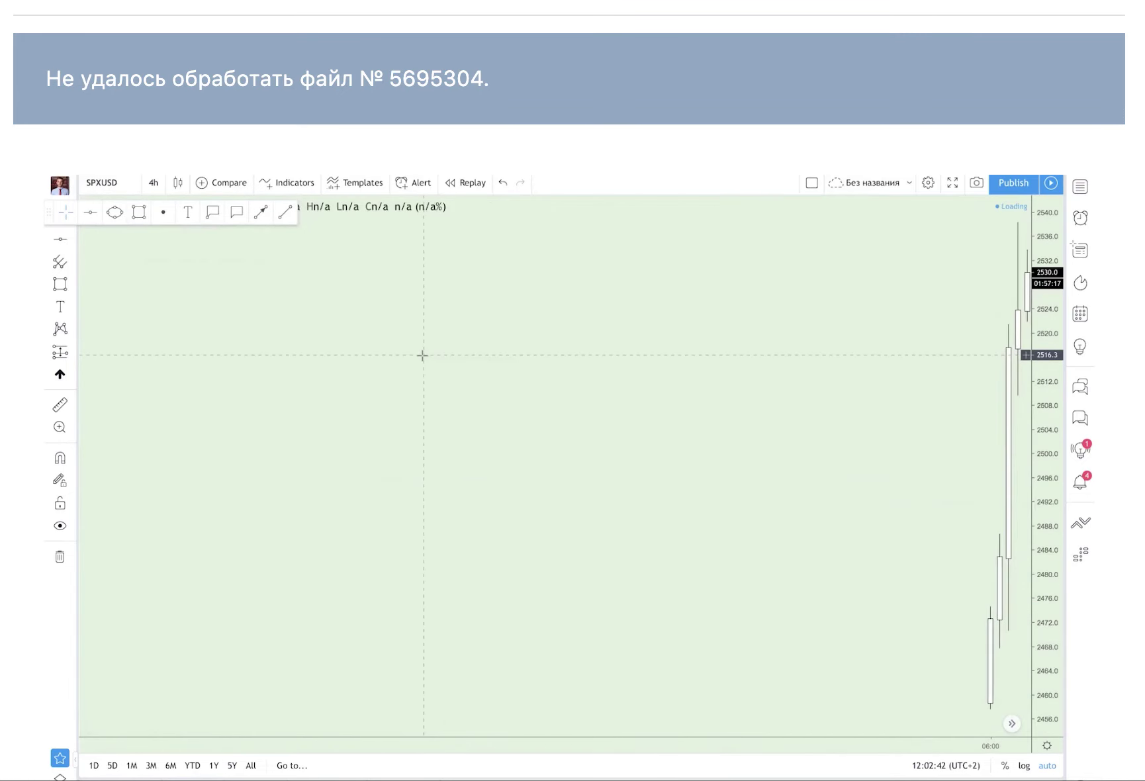
left_click(153, 183)
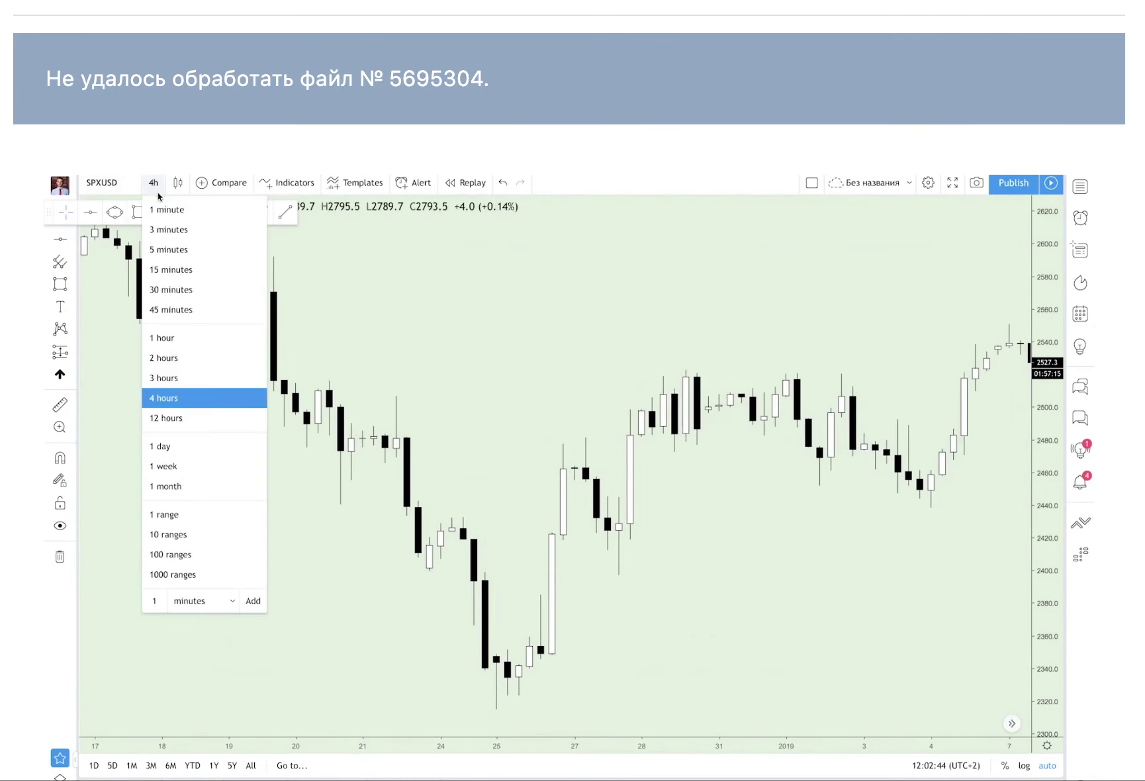
left_click(165, 448)
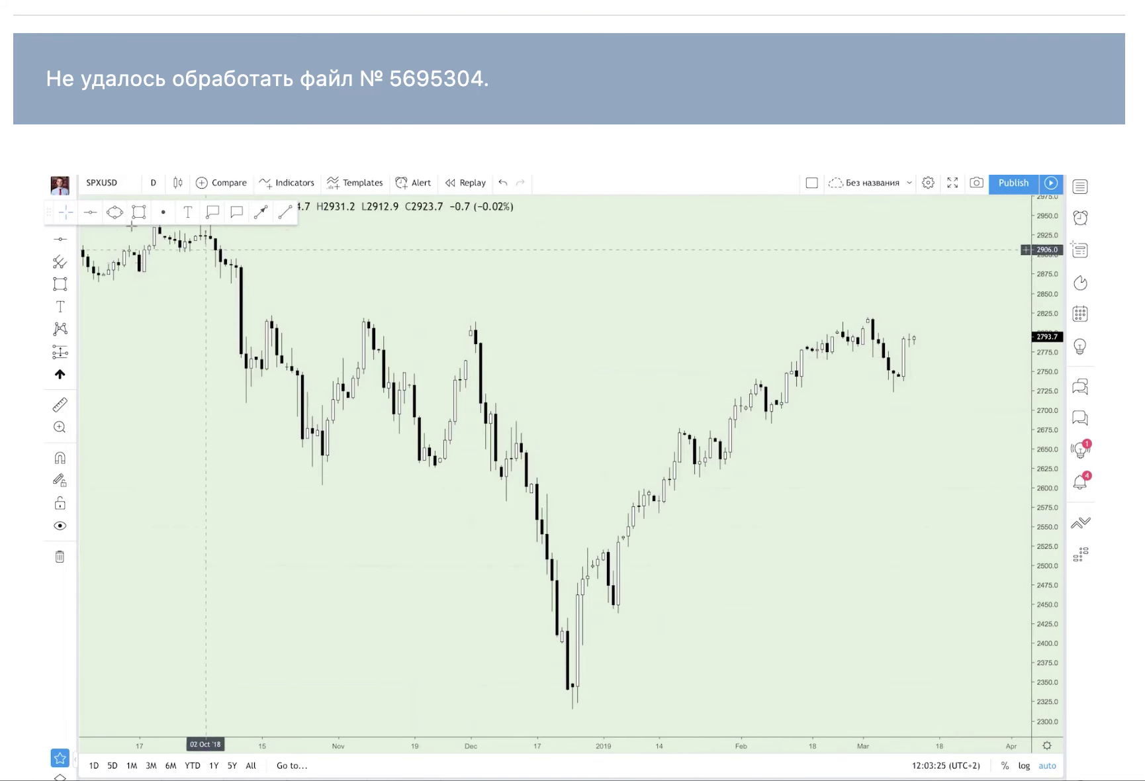
Place horizontal lines on the daily SPXUSD chart at about 2763.4, 2624.9 and 2521.0
left_click(88, 212)
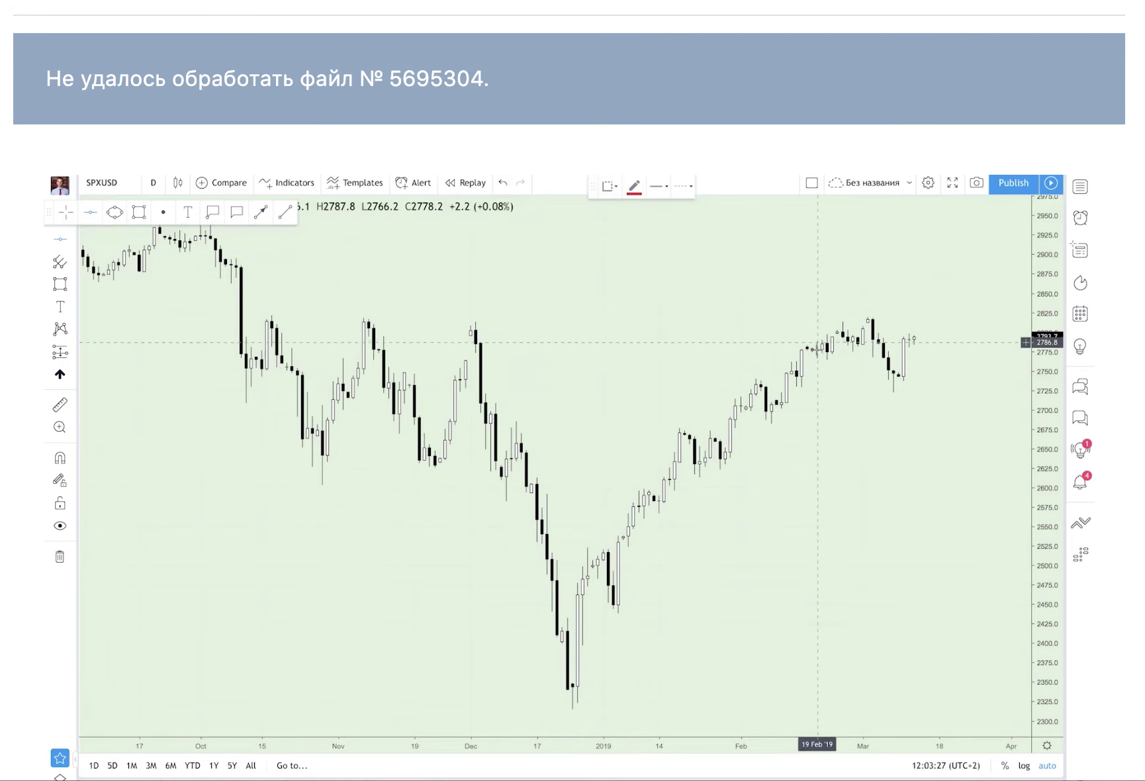
left_click(813, 361)
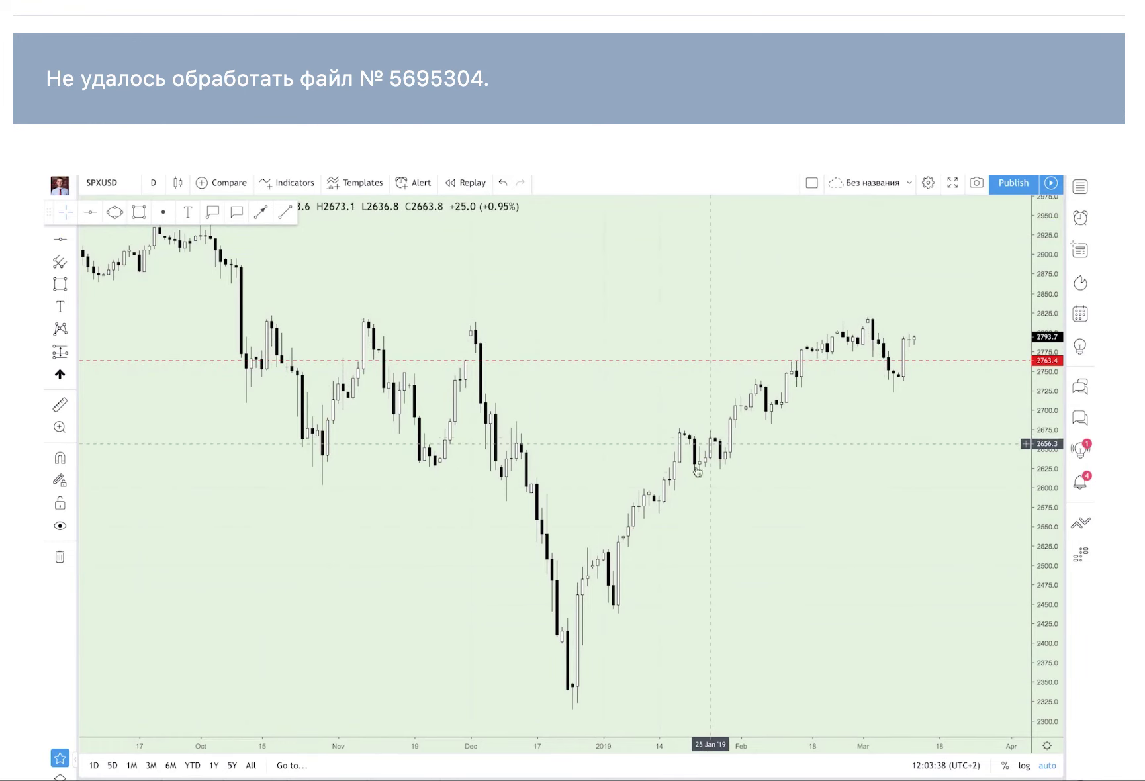
left_click(59, 239)
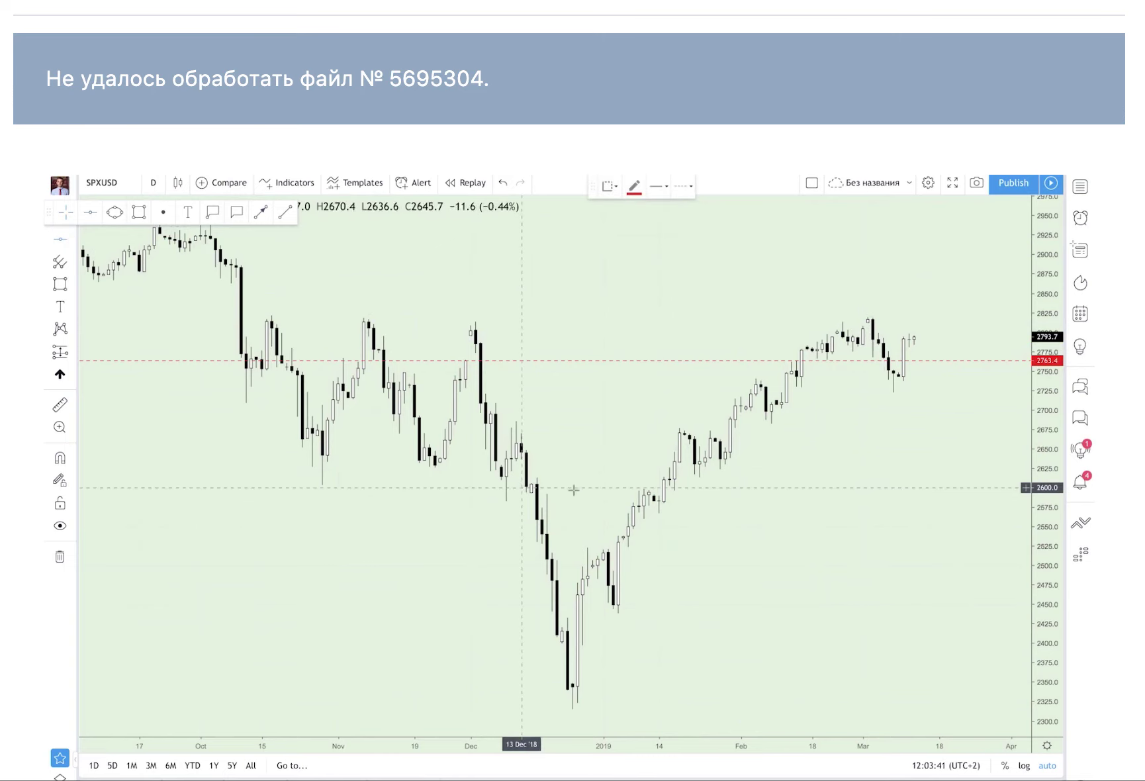
left_click(685, 468)
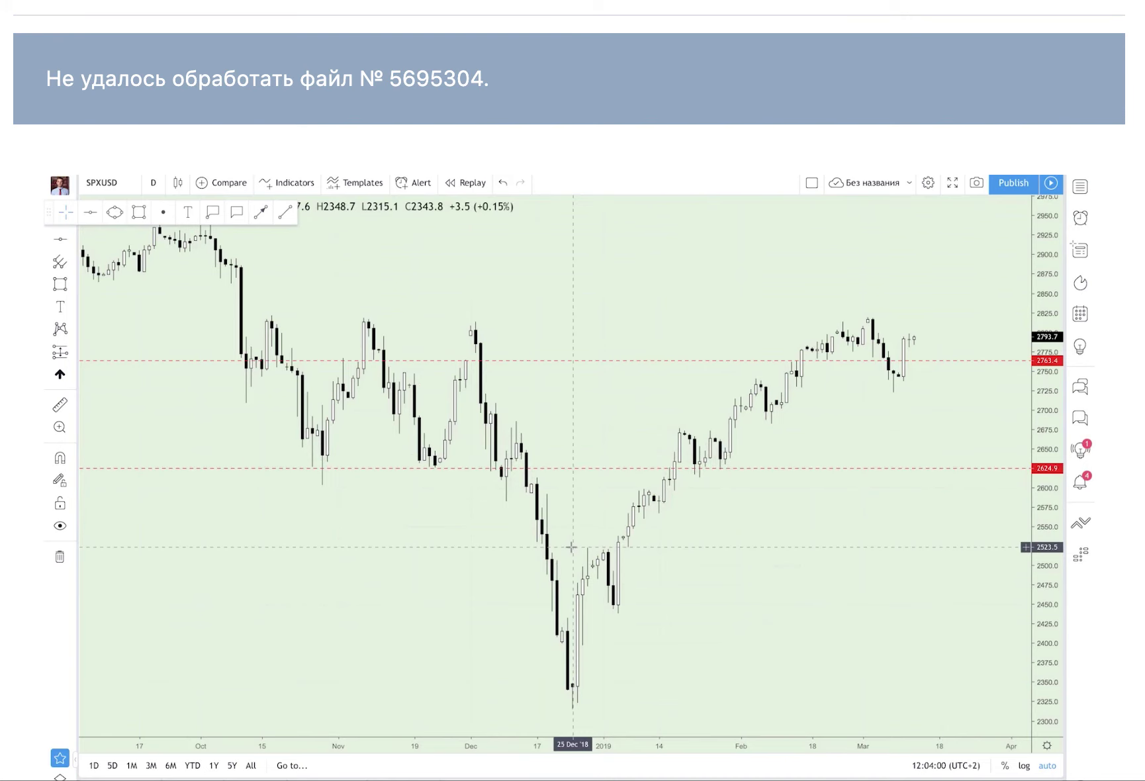
key("alt+h")
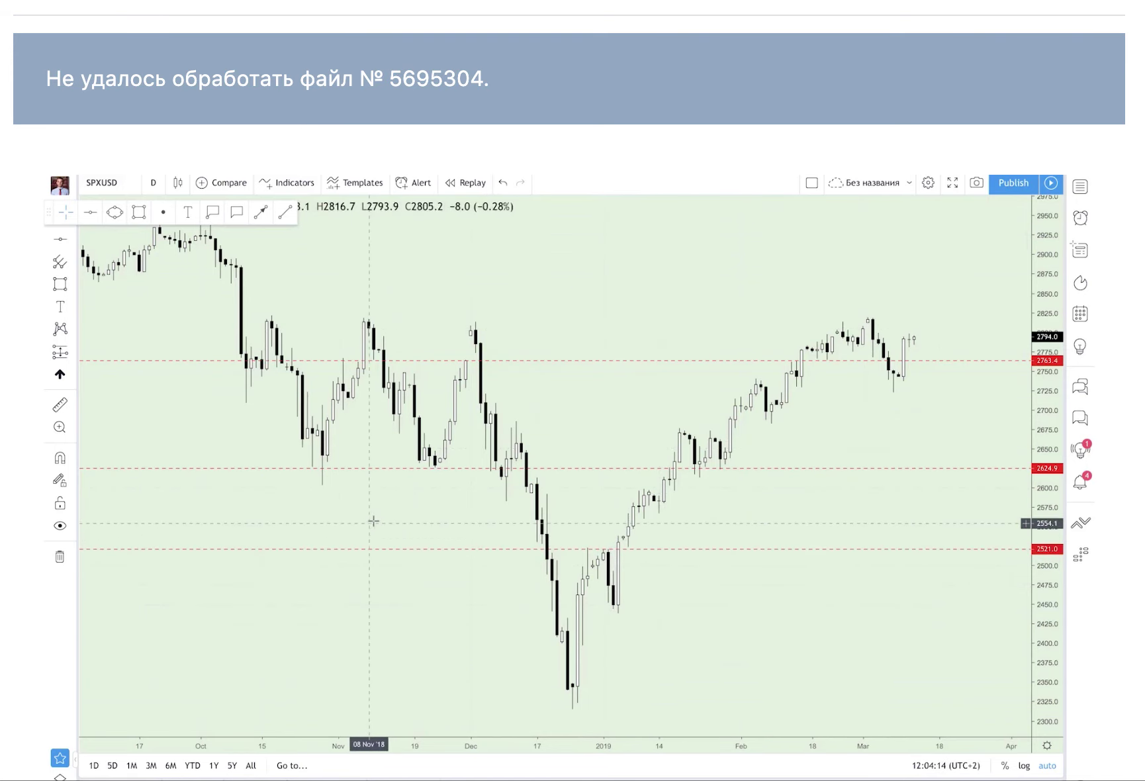
scroll(374, 522, "left", 10)
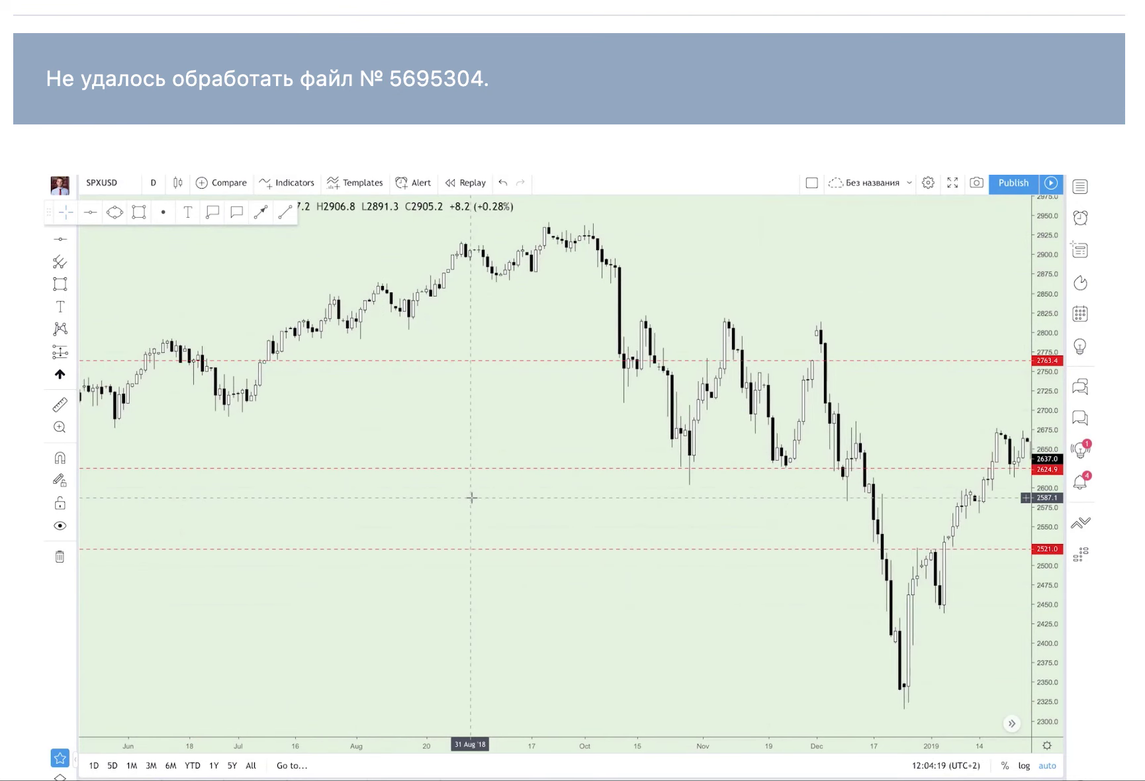
scroll(373, 479, "right", 5)
scroll(373, 479, "down", 5)
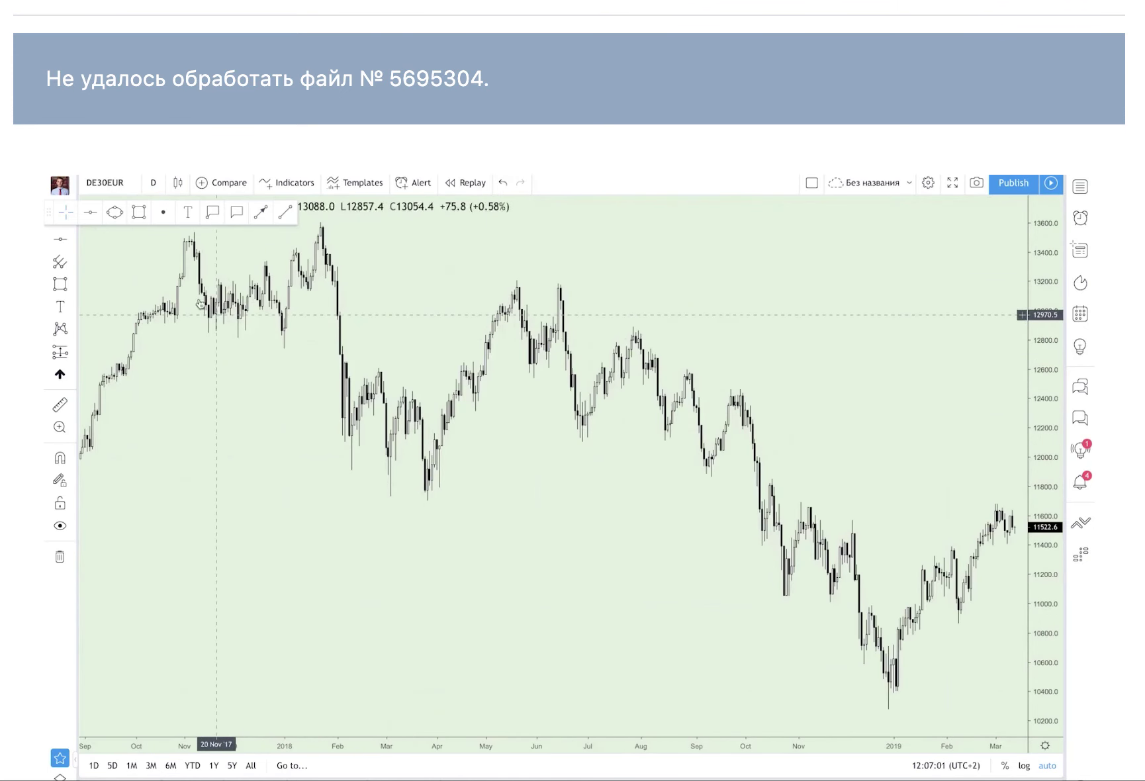
Search for GER 30 and change the chart symbol to the Germany 30 CFD (GRXEUR) from FOREX.com
left_click(132, 185)
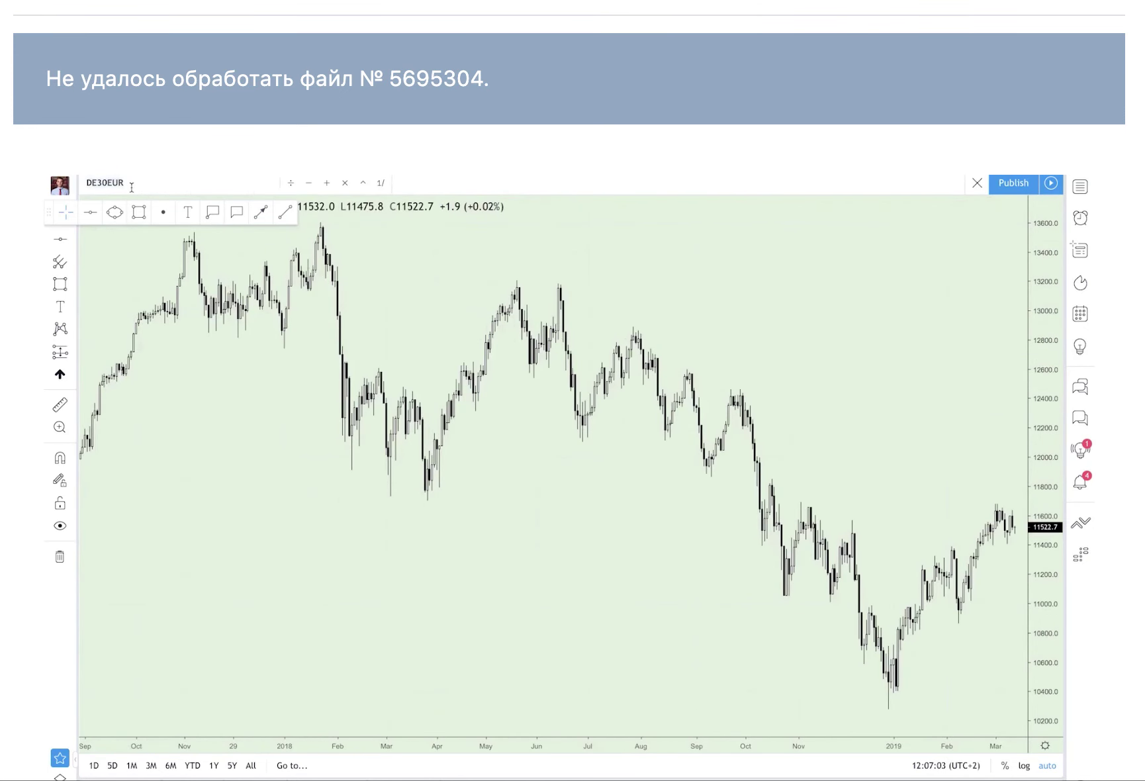
type("GER 30")
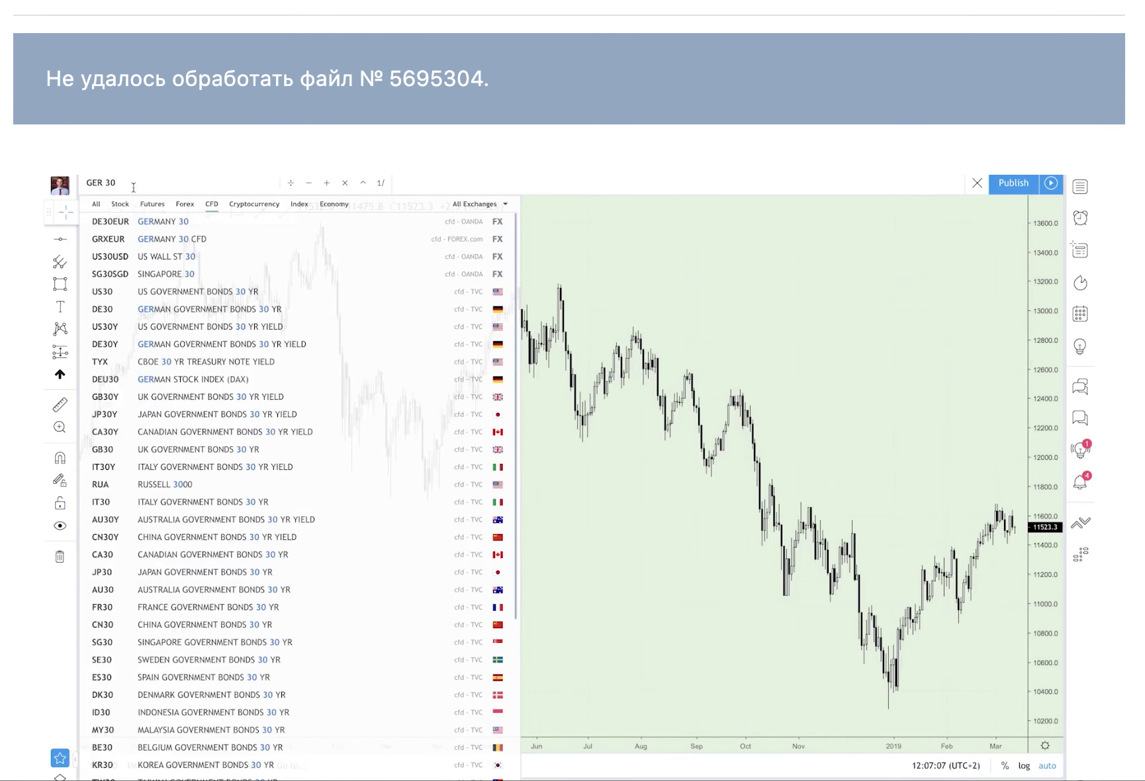
left_click(192, 241)
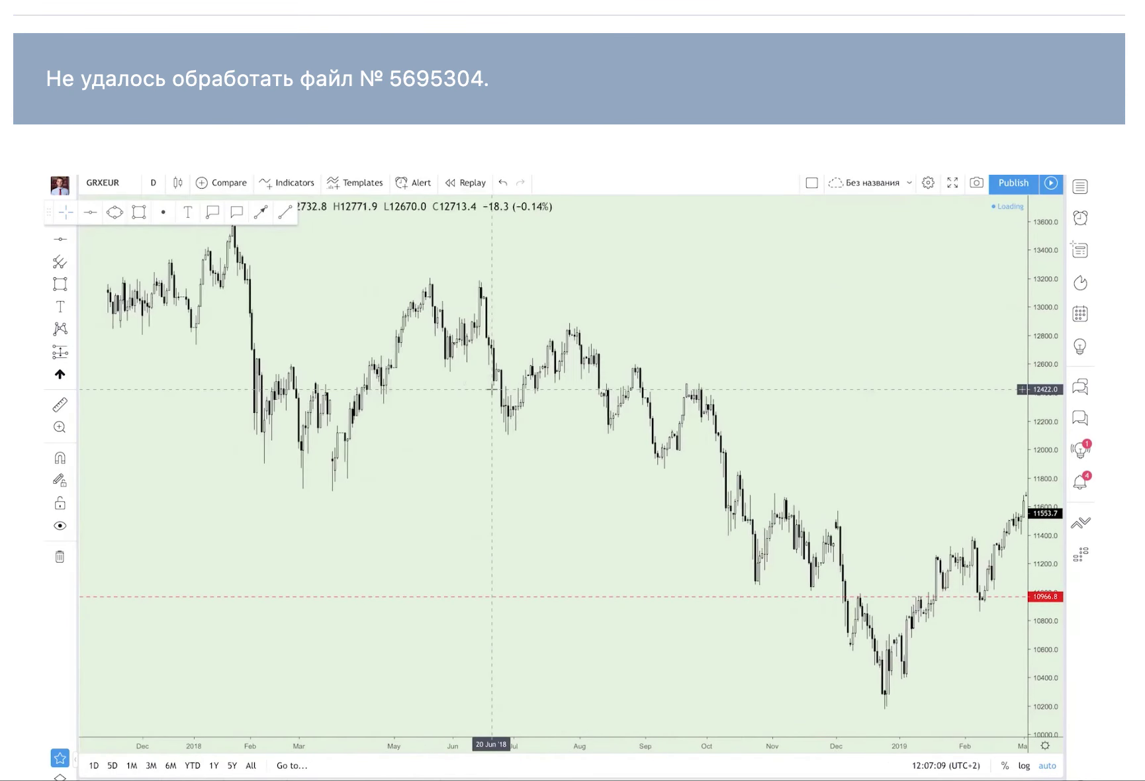